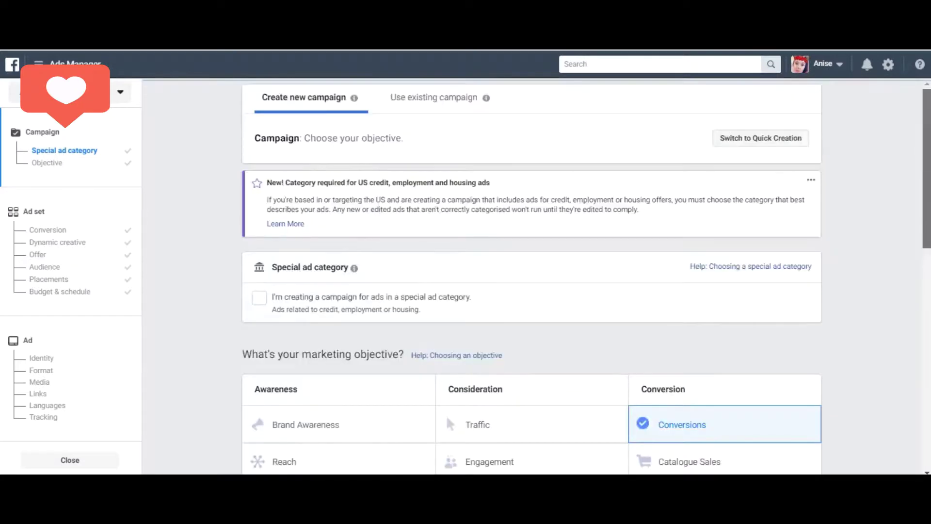
Choose Engagement as the campaign's marketing objective and continue to the ad set setup.
{"action": "scroll", "coordinate": [531, 277], "scroll_direction": "up", "scroll_amount": 3}
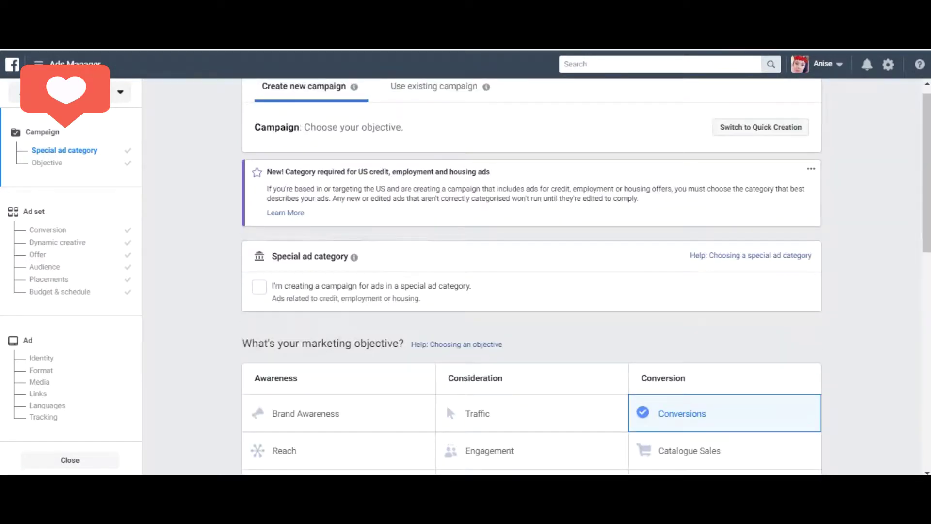
{"action": "left_click", "coordinate": [927, 201]}
{"action": "left_click_drag", "start_coordinate": [926, 201], "coordinate": [921, 235]}
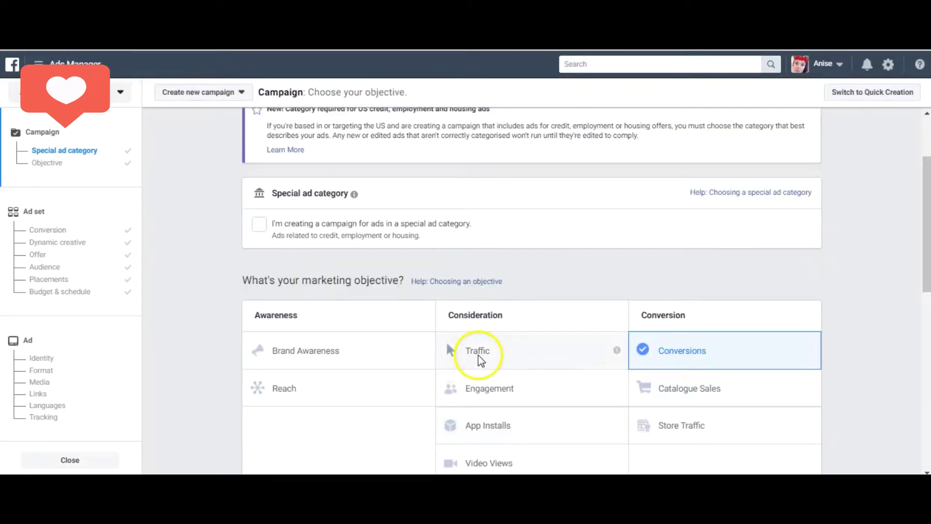
{"action": "left_click", "coordinate": [478, 356]}
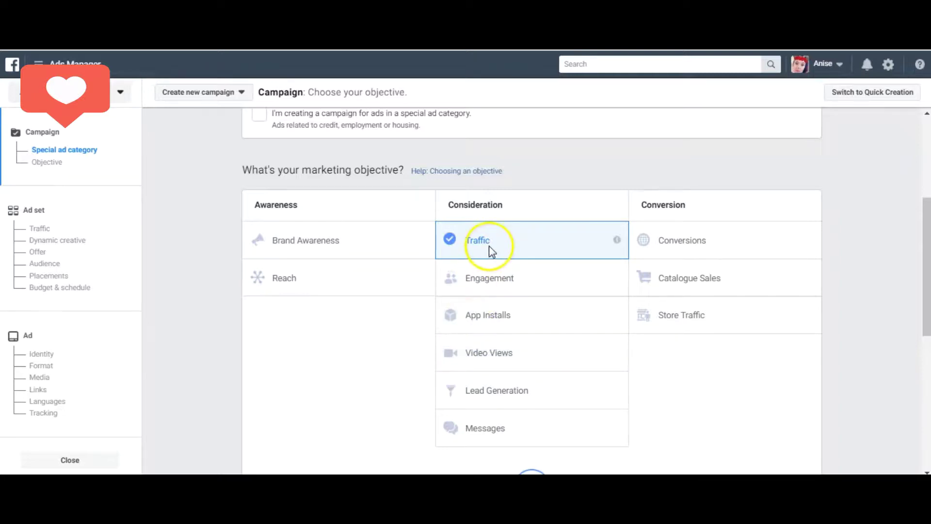
{"action": "left_click", "coordinate": [509, 279]}
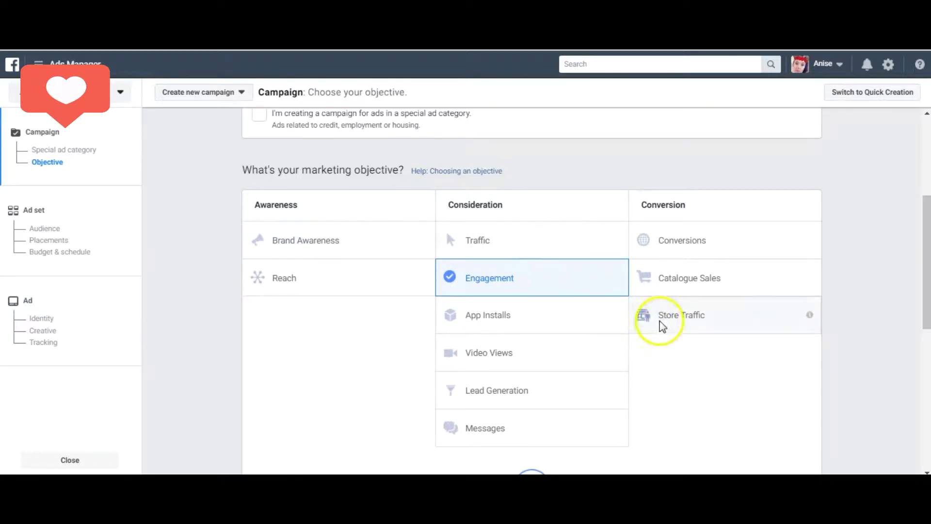
{"action": "left_click_drag", "start_coordinate": [922, 266], "coordinate": [925, 406]}
{"action": "left_click", "coordinate": [518, 377]}
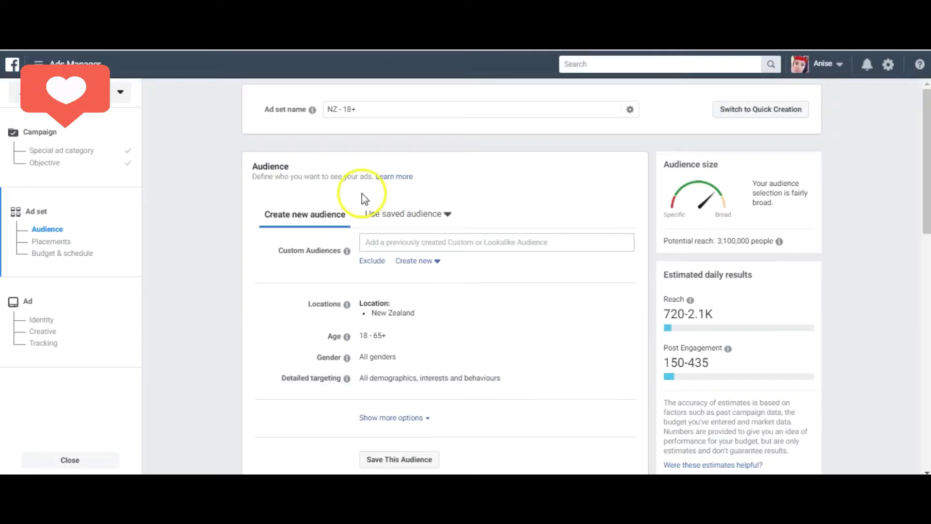
Name the ad set "US Rottweiler Lovers (Chew Toy) 18-All F/M".
{"action": "left_click", "coordinate": [363, 109]}
{"action": "mouse_move", "coordinate": [307, 116]}
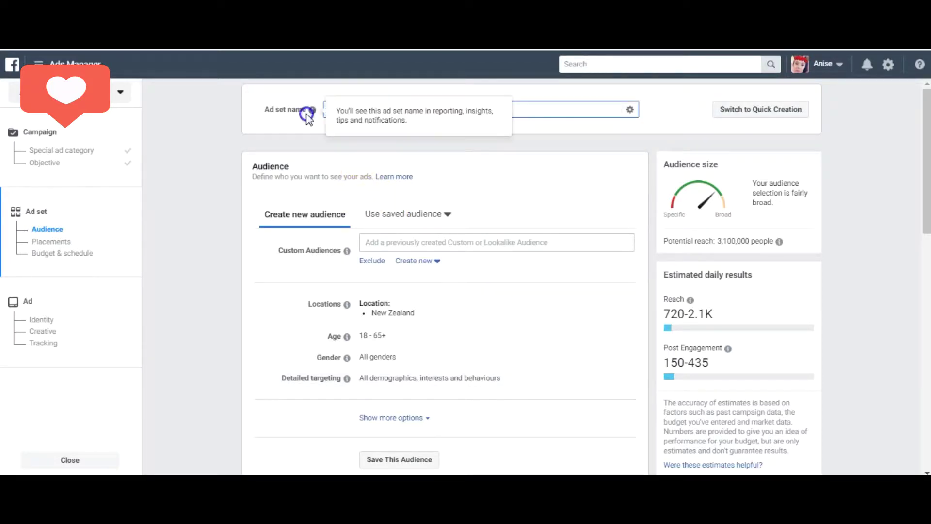
{"action": "left_click", "coordinate": [534, 114]}
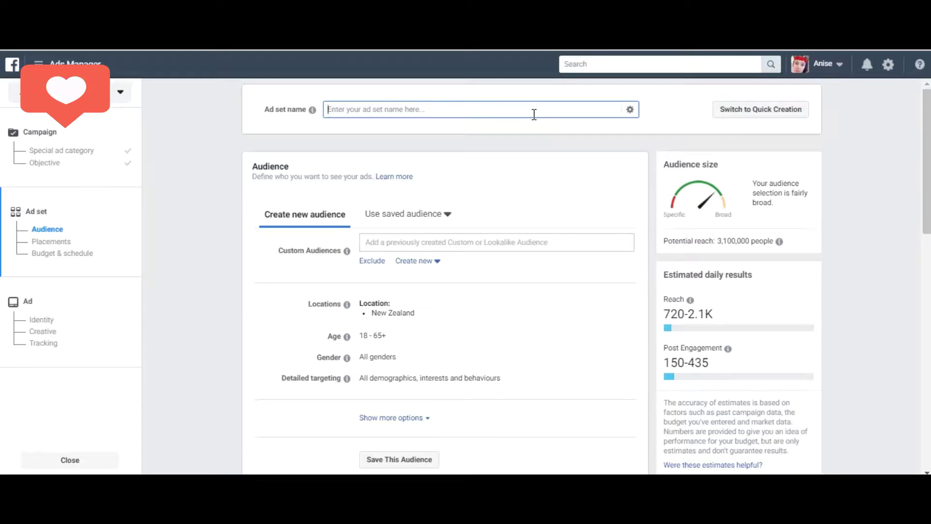
{"action": "type", "text": "US Rottweiler Lovers ("}
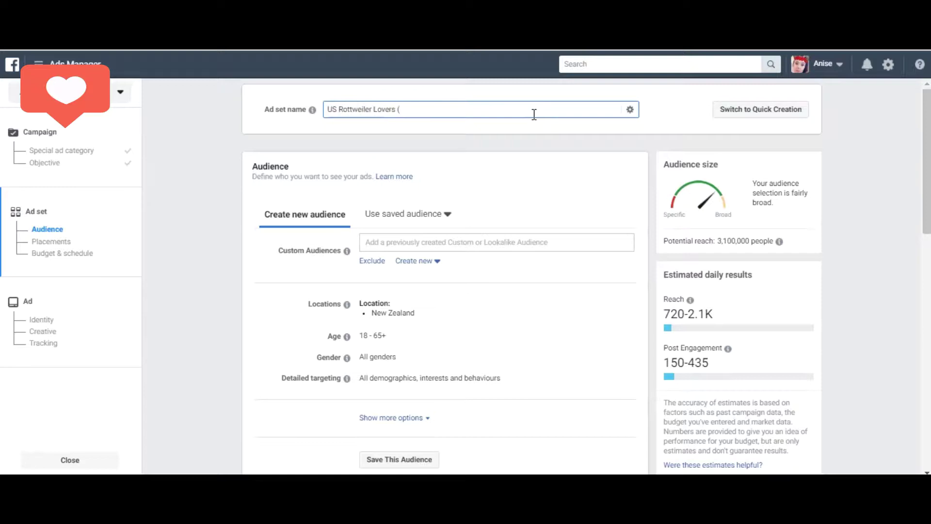
{"action": "type", "text": "Chew Toy) 18-All F/M"}
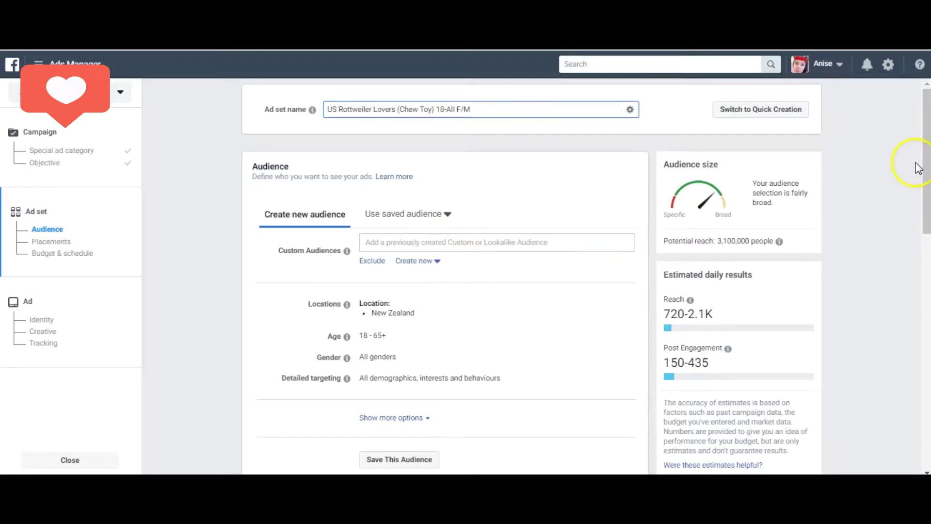
Open the audience's locations for editing and remove New Zealand.
{"action": "scroll", "coordinate": [674, 221], "scroll_direction": "down", "scroll_amount": 2}
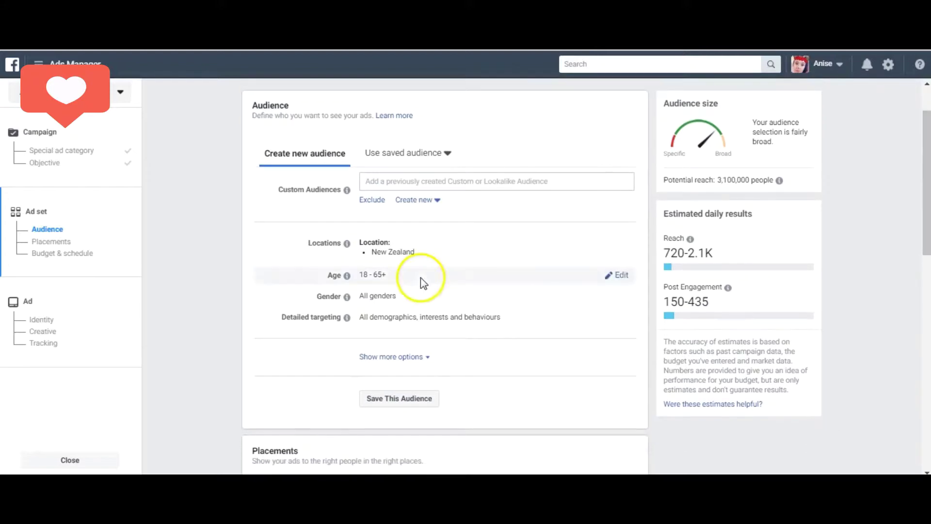
{"action": "left_click", "coordinate": [610, 247]}
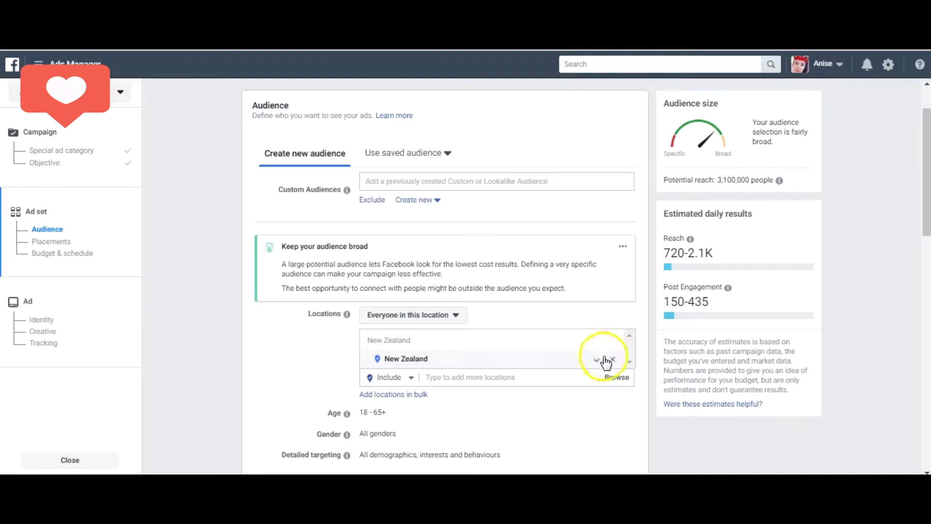
{"action": "left_click", "coordinate": [612, 361]}
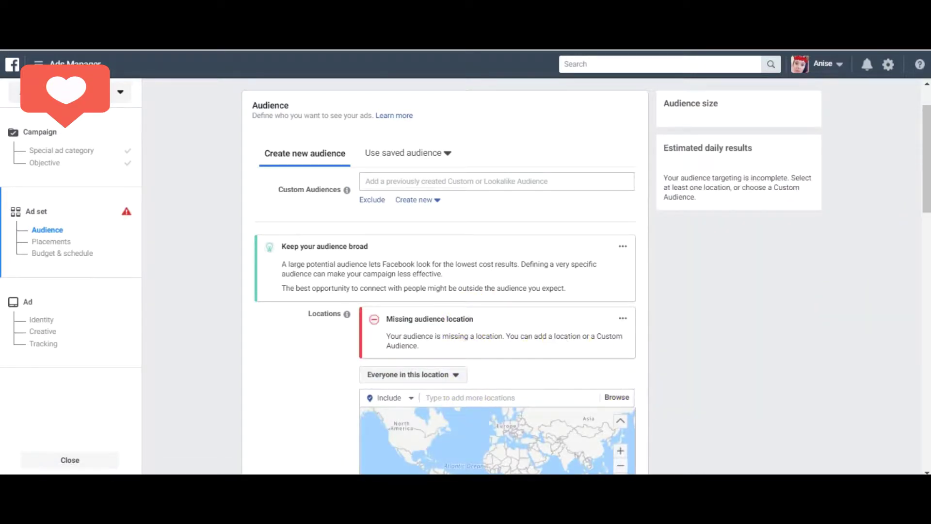
Search the audience locations for USA and include the country United States.
{"action": "scroll", "coordinate": [923, 215], "scroll_direction": "up", "scroll_amount": 2}
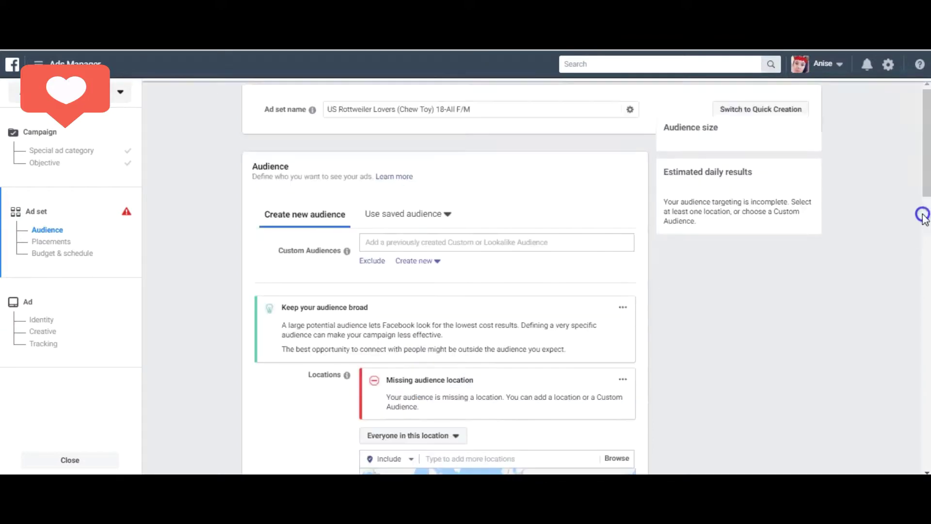
{"action": "left_click", "coordinate": [926, 471]}
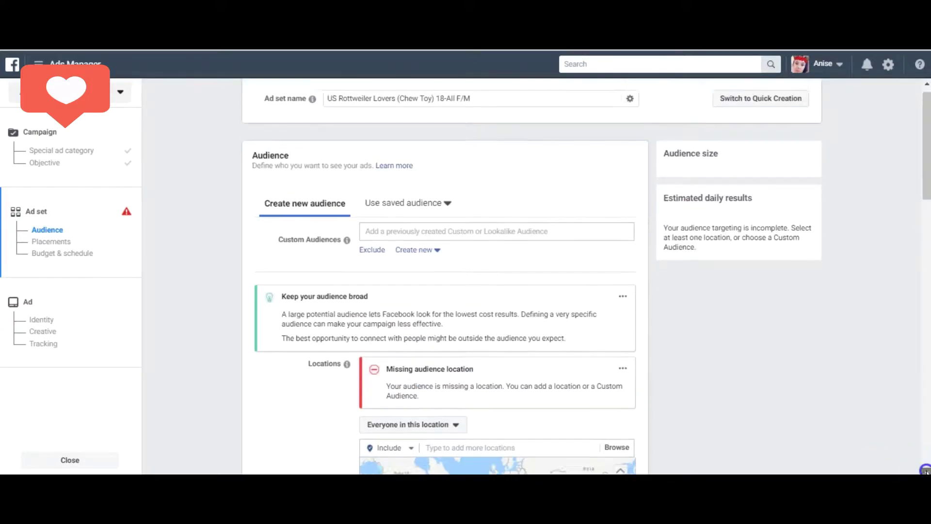
{"action": "scroll", "coordinate": [925, 471], "scroll_direction": "down", "scroll_amount": 3}
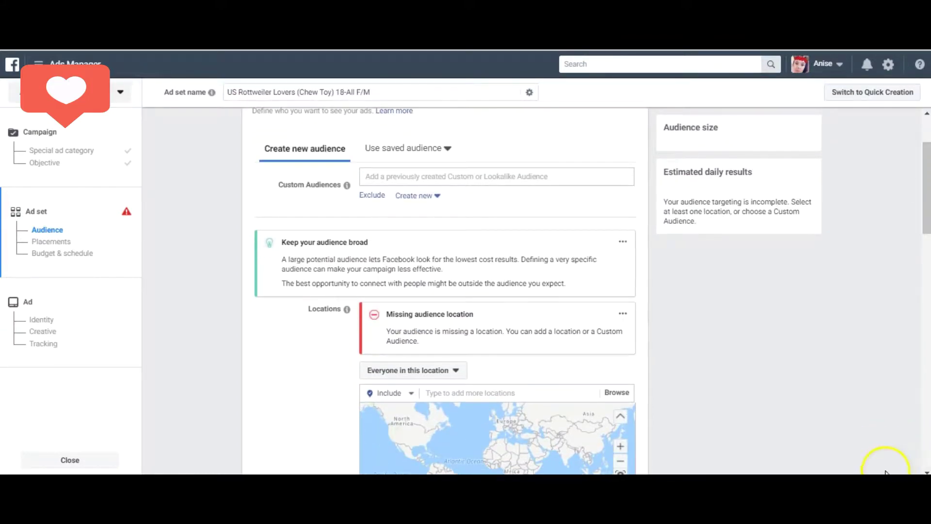
{"action": "left_click", "coordinate": [454, 374]}
{"action": "left_click", "coordinate": [452, 374]}
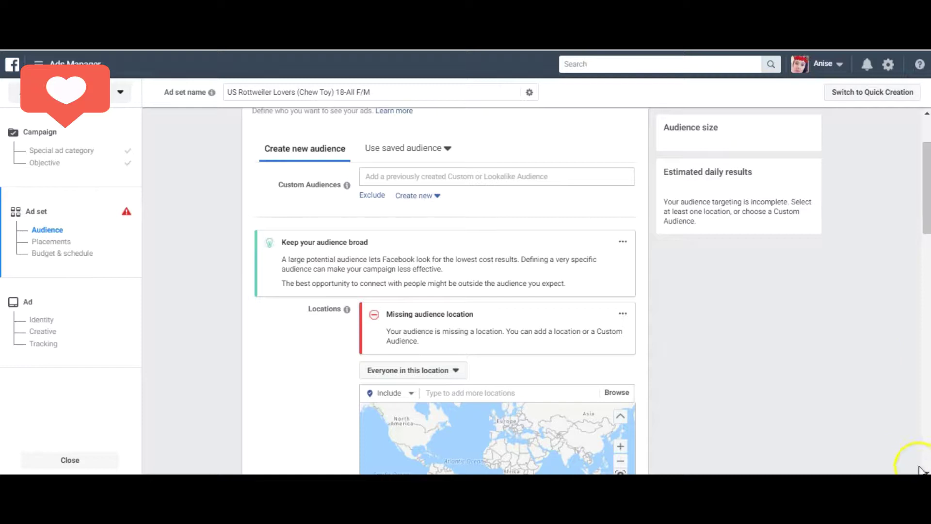
{"action": "scroll", "coordinate": [923, 469], "scroll_direction": "down", "scroll_amount": 3}
{"action": "scroll", "coordinate": [923, 469], "scroll_direction": "down", "scroll_amount": 3}
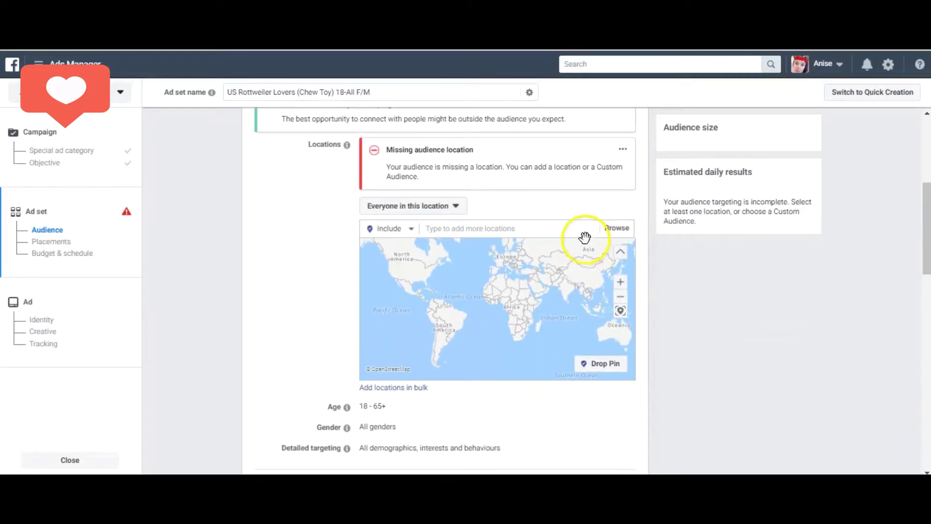
{"action": "left_click", "coordinate": [557, 230]}
{"action": "type", "text": "United S"}
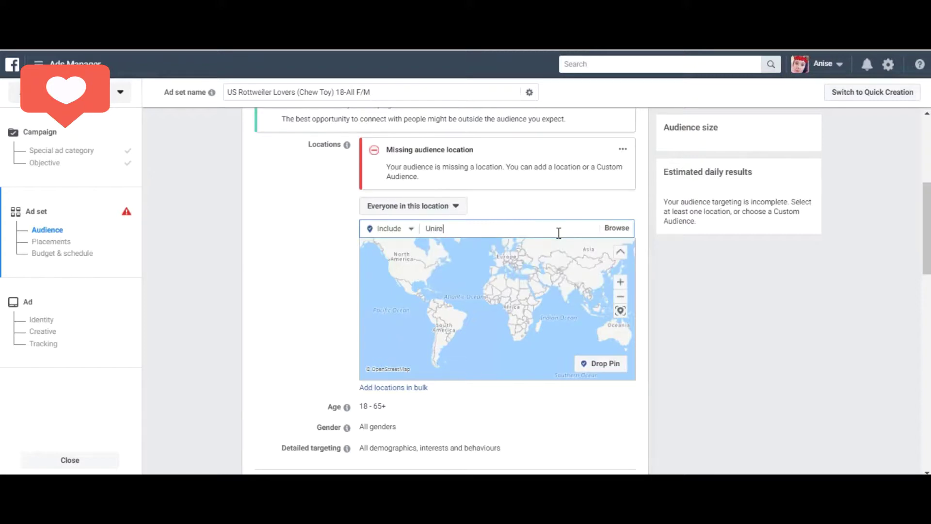
{"action": "type", "text": "tates"}
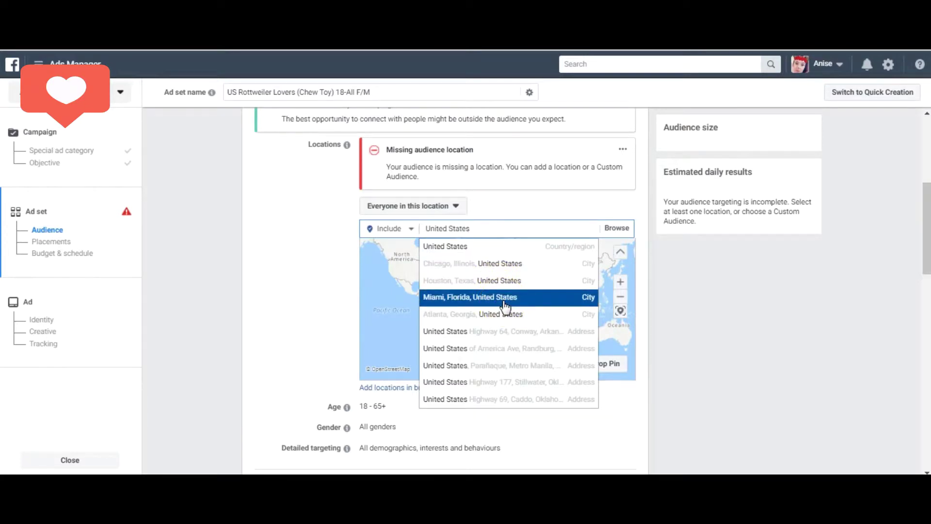
{"action": "key", "text": "BackSpace"}
{"action": "key", "text": "BackSpace"}
{"action": "key", "text": "BackSpace"}
{"action": "key", "text": "BackSpace"}
{"action": "key", "text": "BackSpace"}
{"action": "key", "text": "BackSpace"}
{"action": "key", "text": "BackSpace"}
{"action": "key", "text": "BackSpace"}
{"action": "key", "text": "BackSpace"}
{"action": "key", "text": "BackSpace"}
{"action": "key", "text": "BackSpace"}
{"action": "key", "text": "BackSpace"}
{"action": "type", "text": "SA"}
{"action": "left_click", "coordinate": [495, 249]}
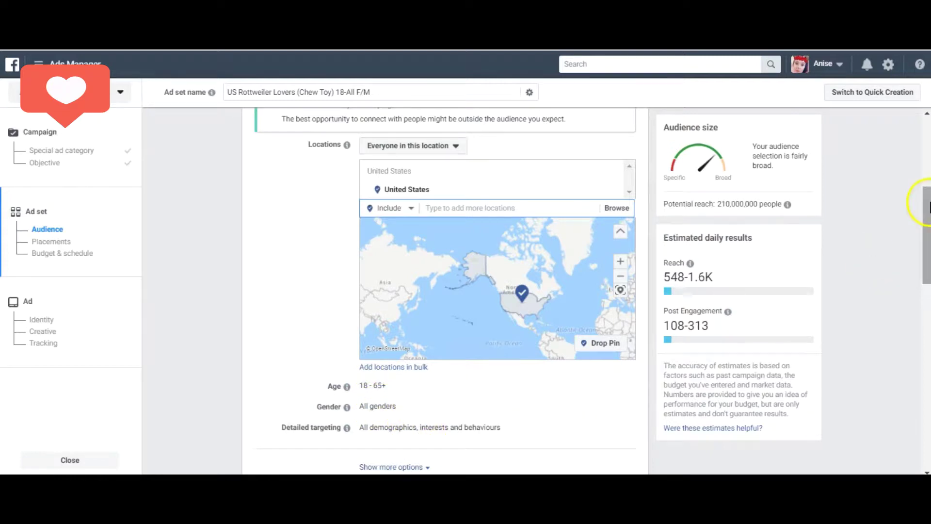
Open the audience's detailed targeting and add the interest Rottweiler Lovers.
{"action": "left_click_drag", "start_coordinate": [927, 207], "coordinate": [927, 235]}
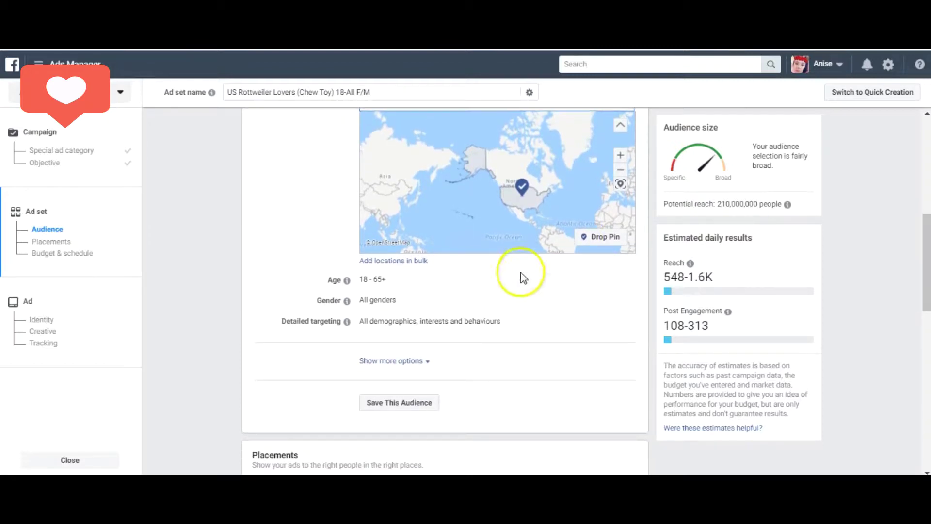
{"action": "left_click", "coordinate": [616, 324]}
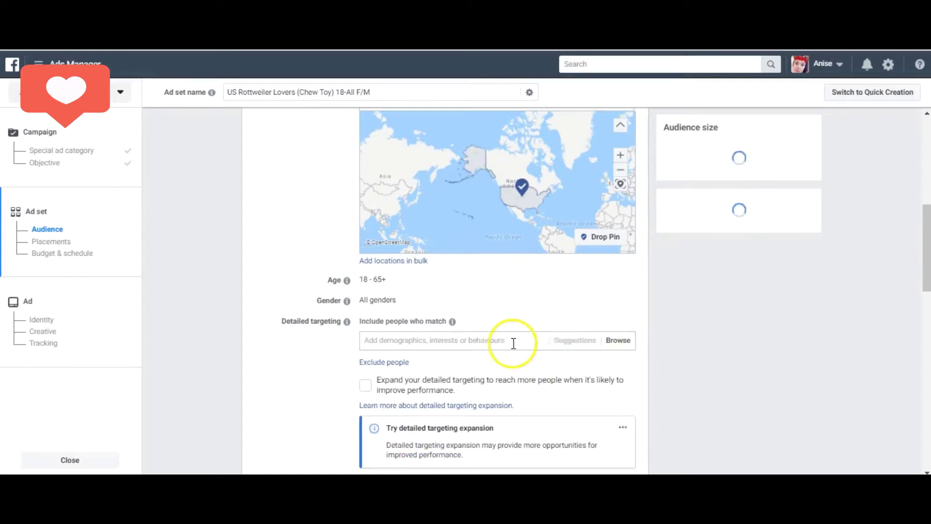
{"action": "left_click", "coordinate": [512, 343]}
{"action": "type", "text": "ottwe"}
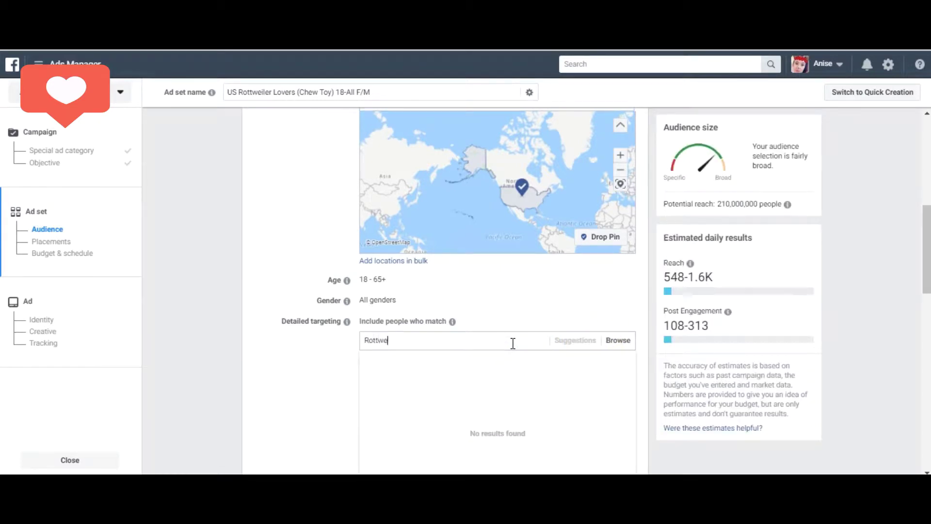
{"action": "type", "text": "iler lovers"}
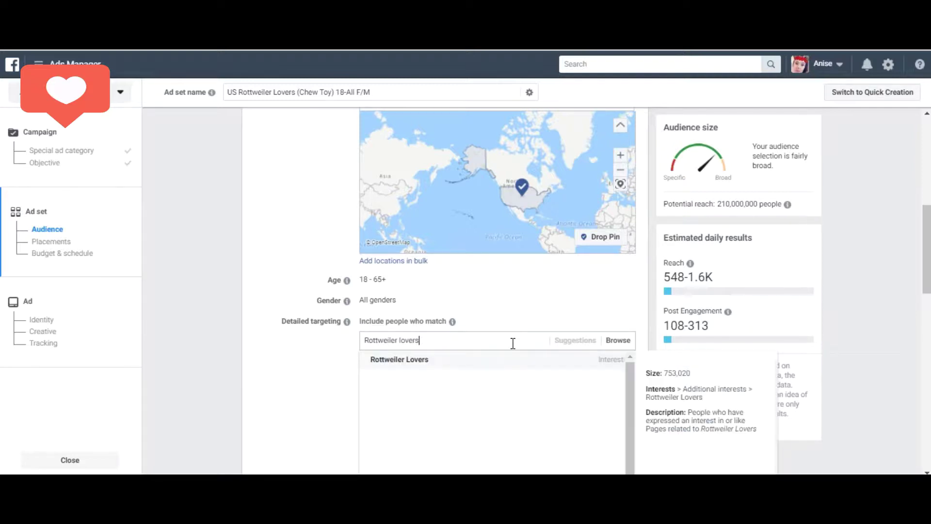
{"action": "left_click", "coordinate": [418, 362]}
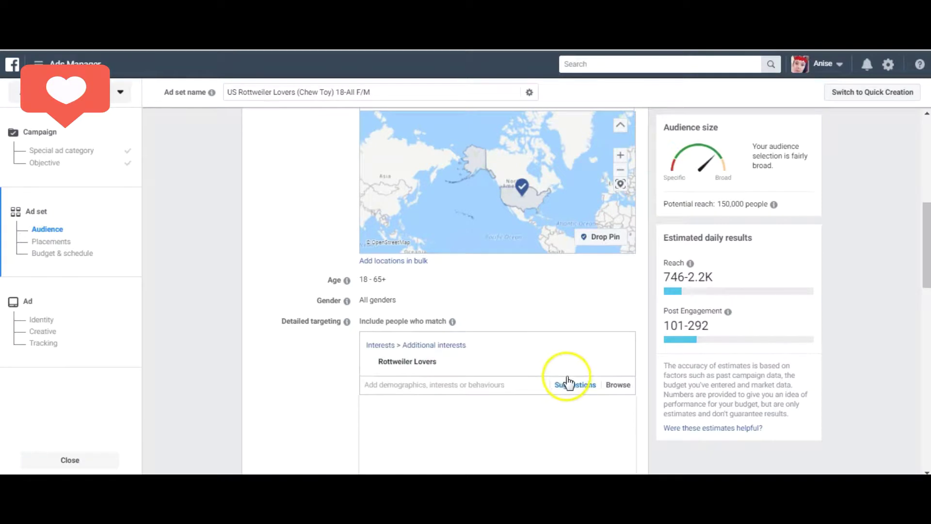
Examine the detailed targeting suggestions, search again for "Rottweiler lovers" and browse the Interests categories for related audiences.
{"action": "left_click", "coordinate": [568, 382]}
{"action": "left_click", "coordinate": [572, 401]}
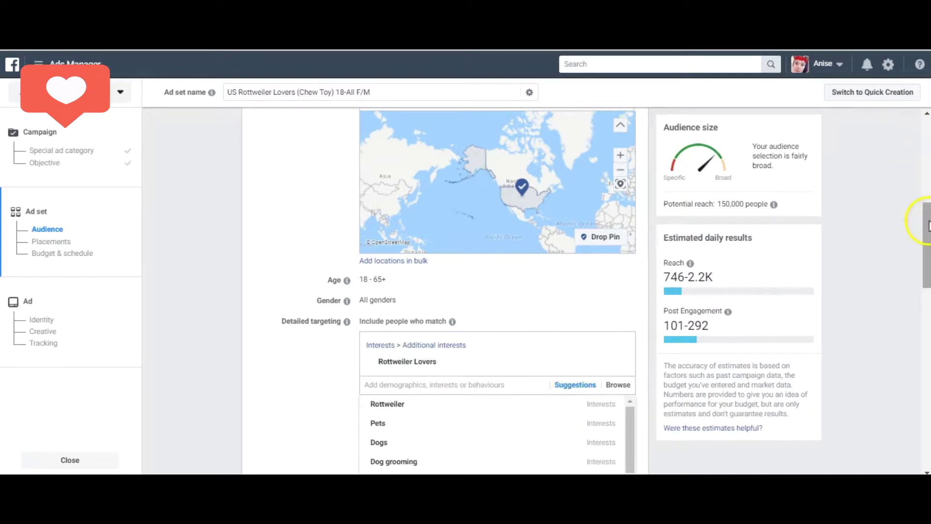
{"action": "left_click_drag", "start_coordinate": [925, 223], "coordinate": [925, 238]}
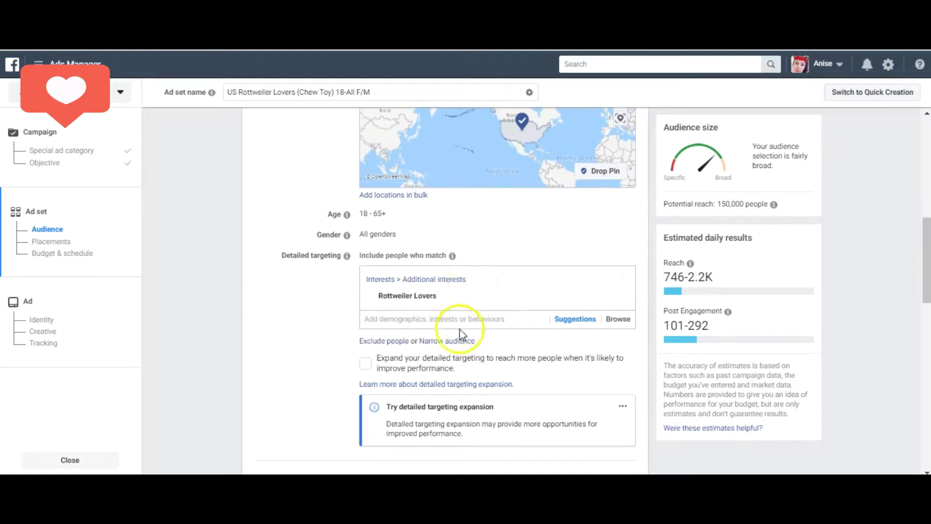
{"action": "left_click", "coordinate": [566, 320]}
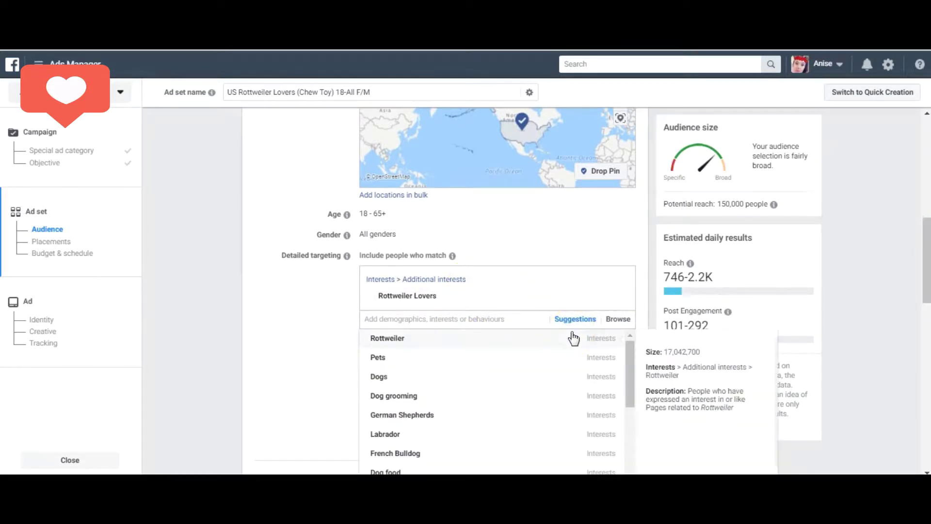
{"action": "left_click", "coordinate": [516, 319]}
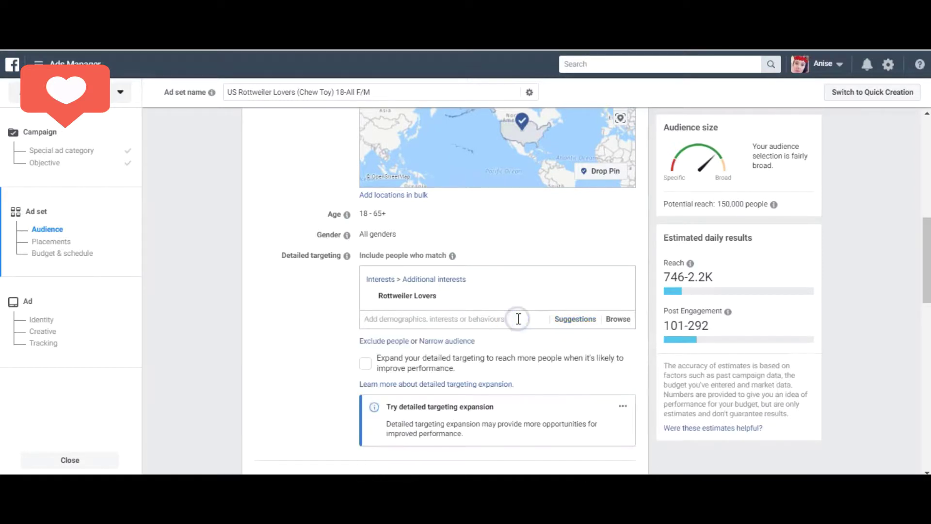
{"action": "type", "text": "Rottweiler lovers"}
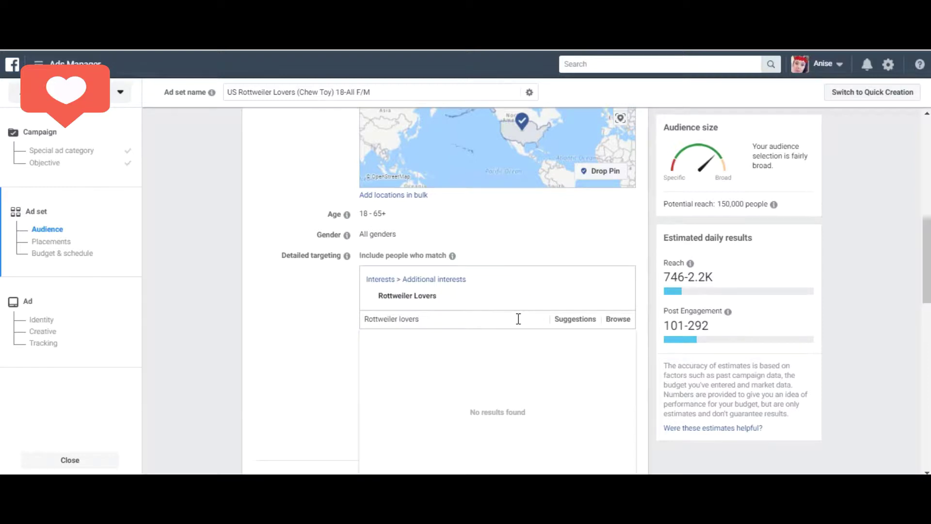
{"action": "left_click", "coordinate": [622, 321]}
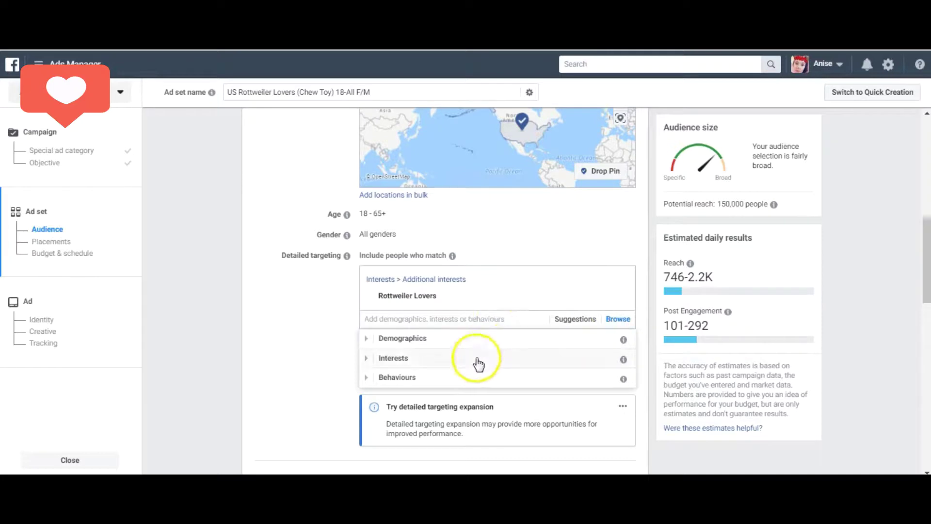
{"action": "left_click", "coordinate": [474, 359]}
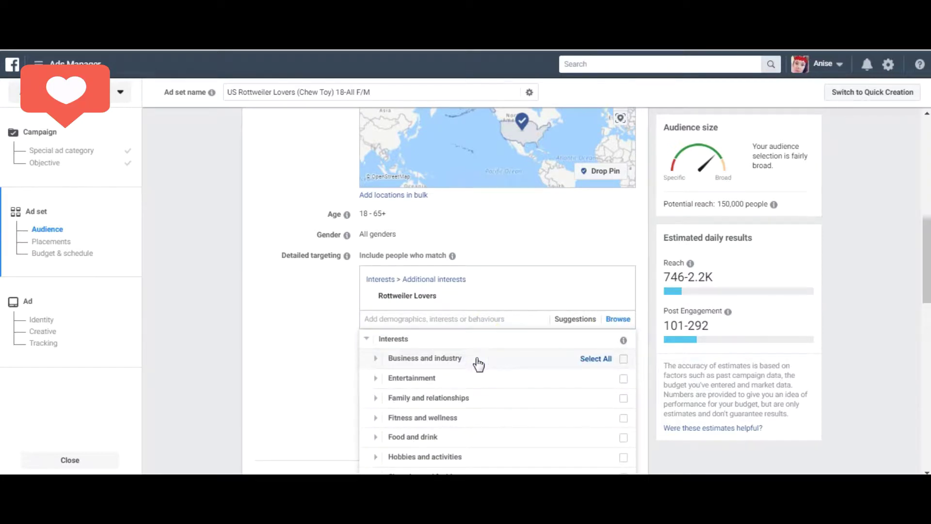
Search detailed targeting for "Rottweiler" and add the interest Rottweiler Life.
{"action": "left_click", "coordinate": [499, 319]}
{"action": "type", "text": "Rottweiler"}
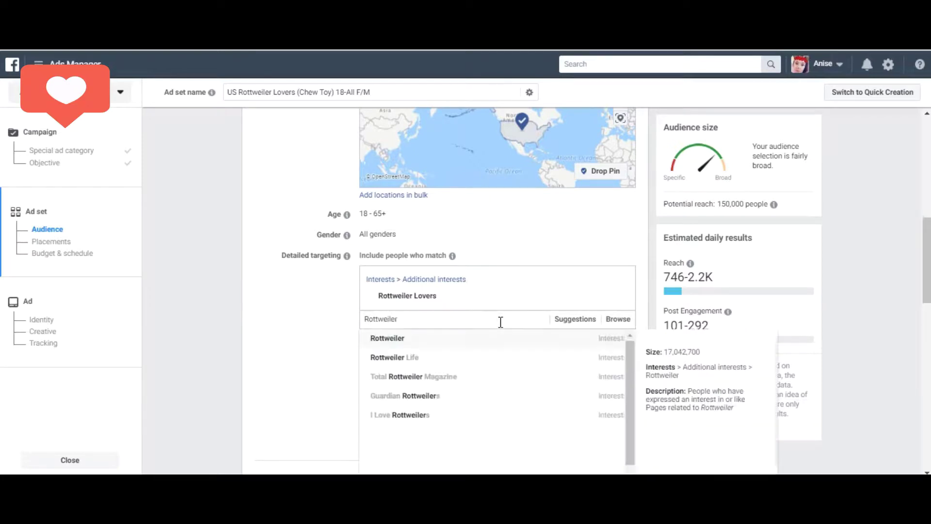
{"action": "left_click", "coordinate": [410, 360]}
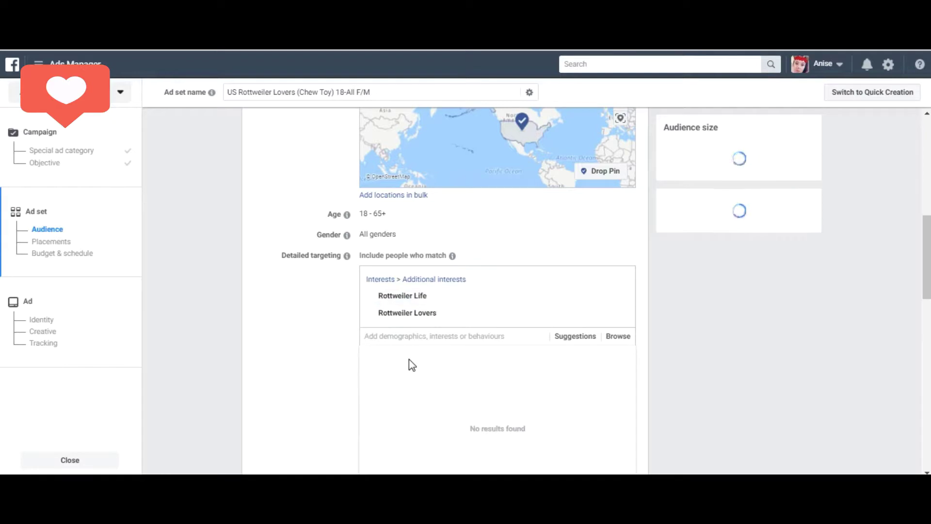
{"action": "left_click", "coordinate": [410, 335]}
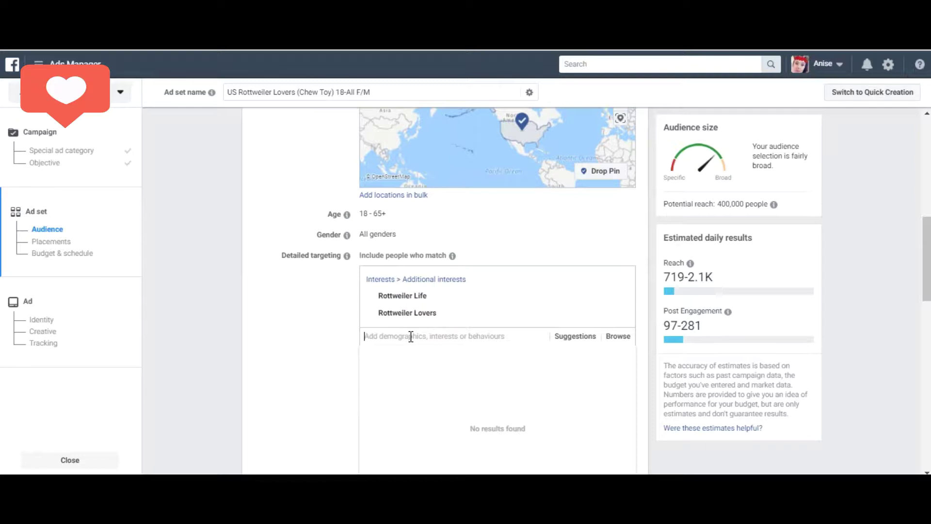
Search detailed targeting for "Rottweiler" and add the interests Total Rottweiler Magazine and I Love Rottweilers.
{"action": "type", "text": "Rottweiler"}
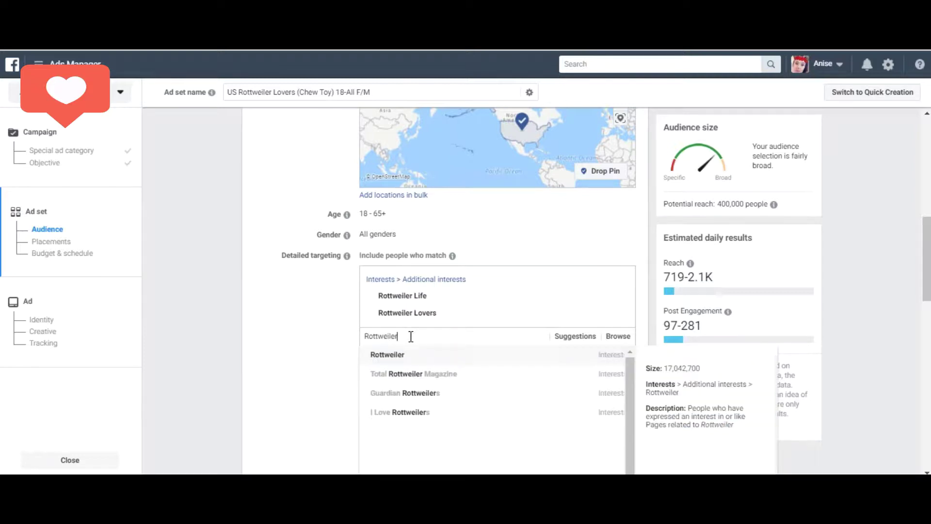
{"action": "left_click", "coordinate": [411, 375]}
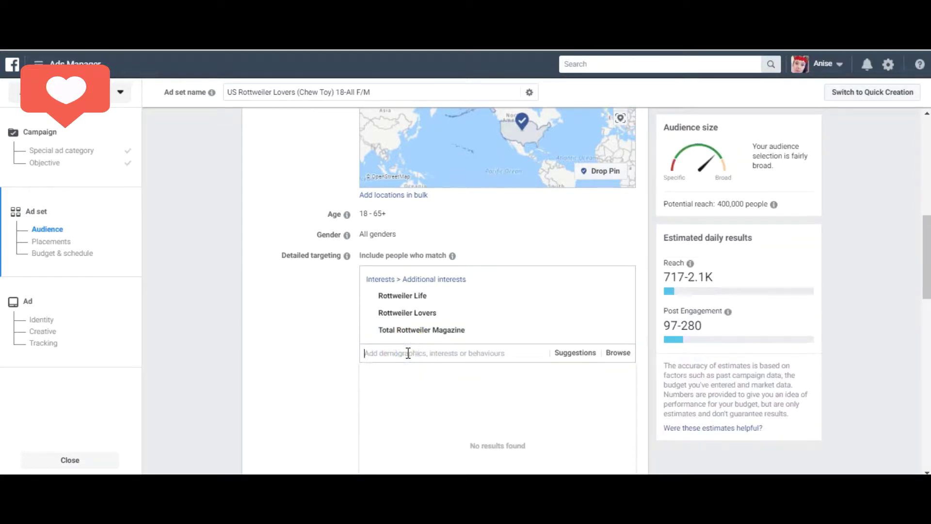
{"action": "type", "text": "Rottweiler"}
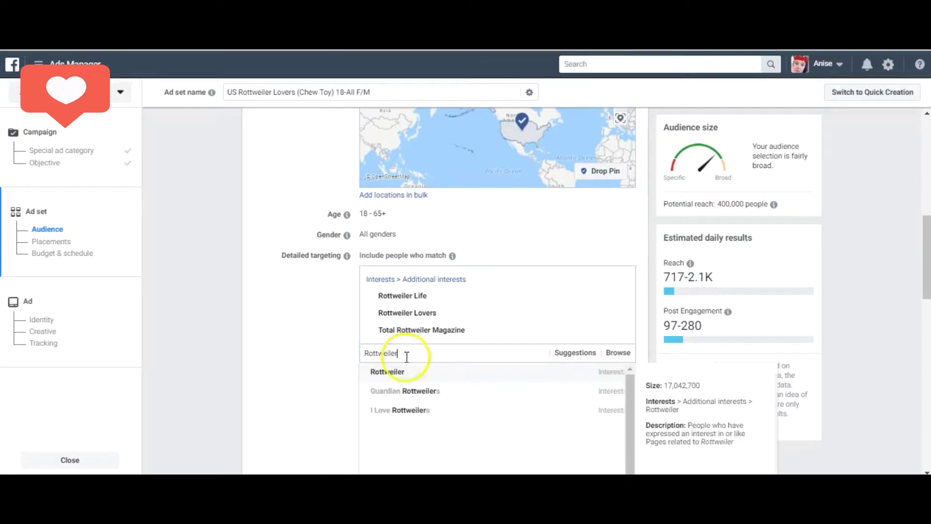
{"action": "left_click", "coordinate": [410, 411]}
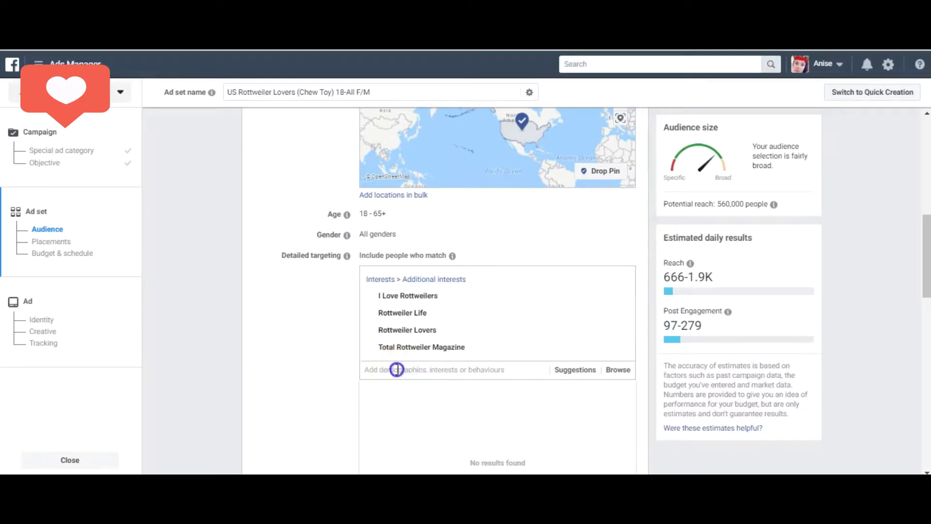
Search detailed targeting for "Rottweiler" and add the interests Guardian Rottweilers and Rottweiler.
{"action": "type", "text": "Rottweiler"}
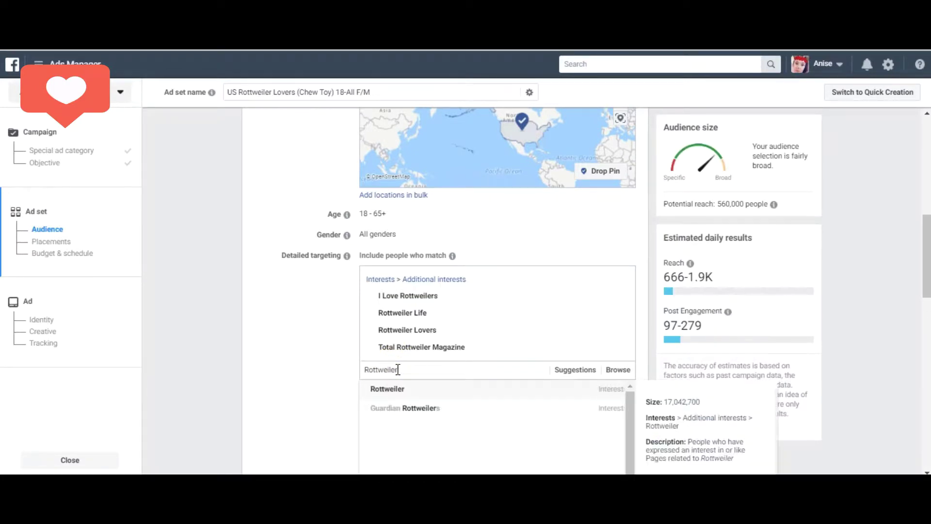
{"action": "left_click", "coordinate": [403, 408]}
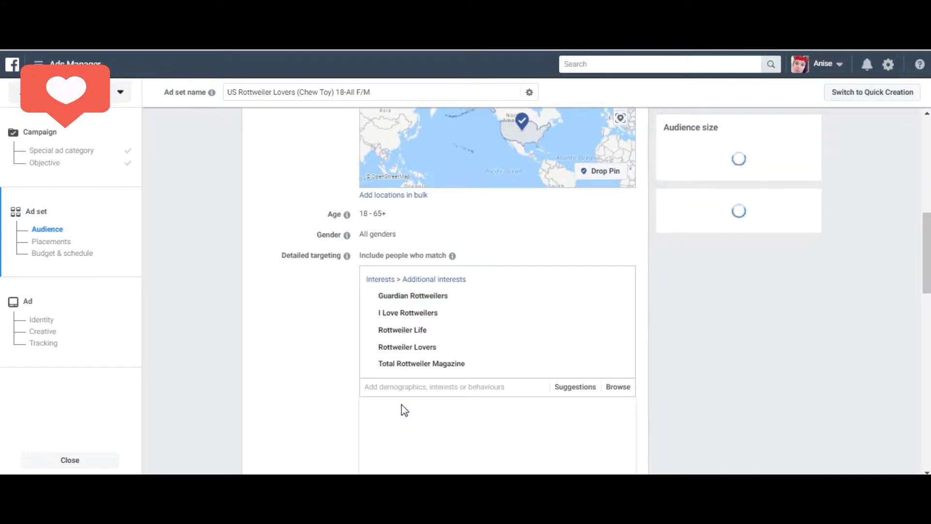
{"action": "left_click", "coordinate": [401, 388]}
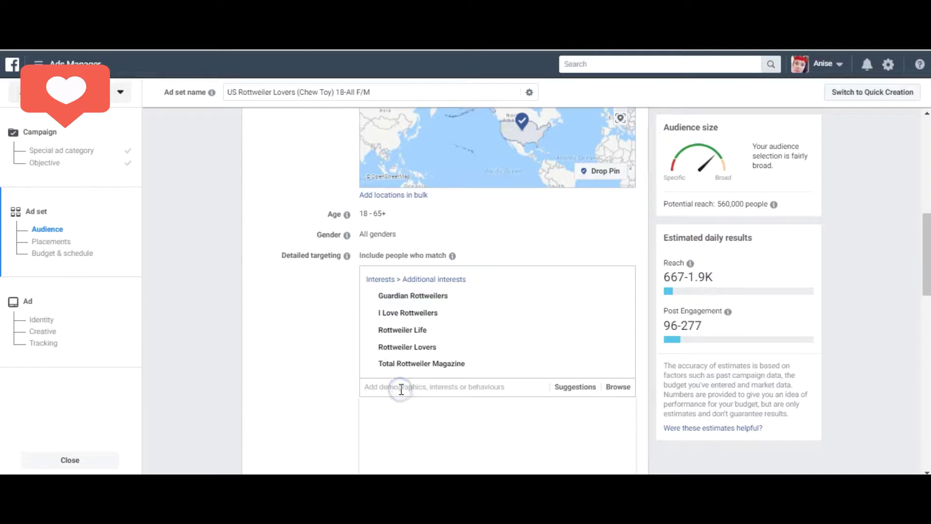
{"action": "type", "text": "Rottwel"}
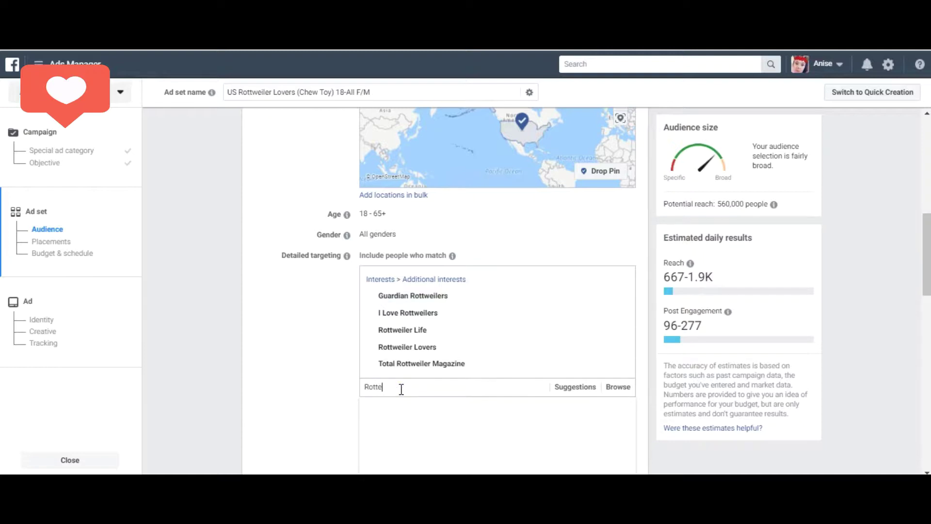
{"action": "type", "text": "ler"}
{"action": "left_click", "coordinate": [399, 407]}
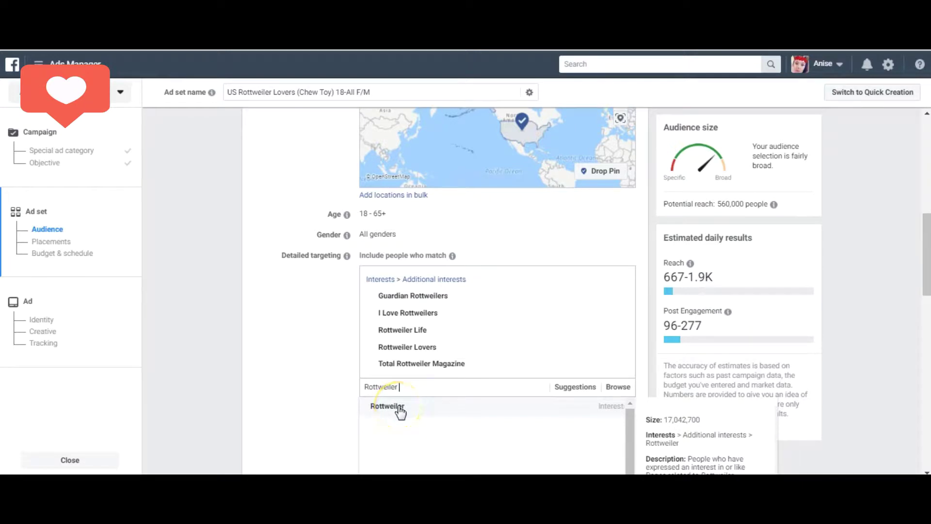
{"action": "left_click", "coordinate": [400, 407]}
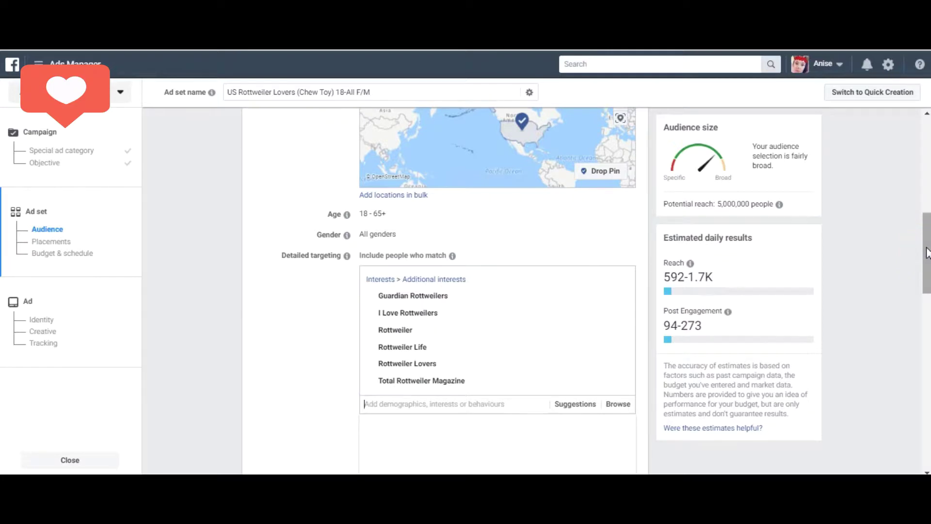
Show the audience's additional options for languages and connections.
{"action": "left_click_drag", "start_coordinate": [926, 252], "coordinate": [929, 274]}
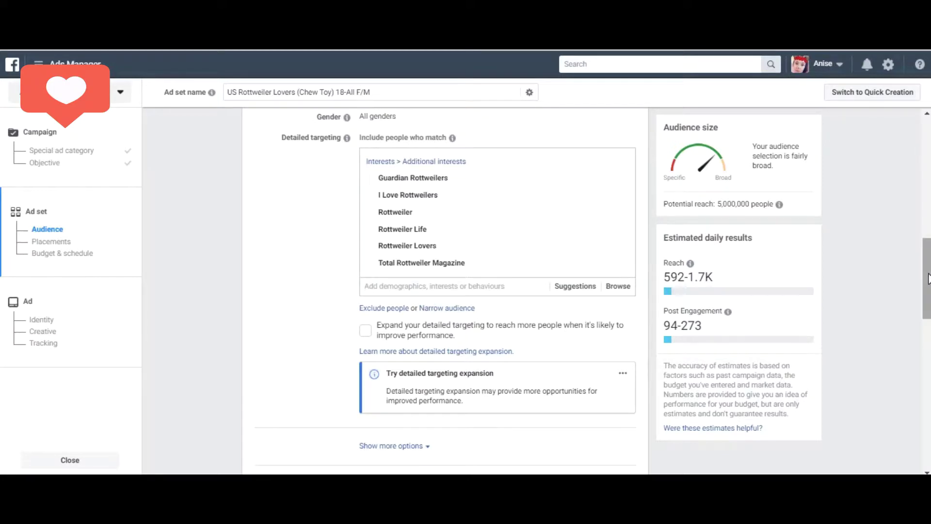
{"action": "left_click_drag", "start_coordinate": [928, 279], "coordinate": [926, 286]}
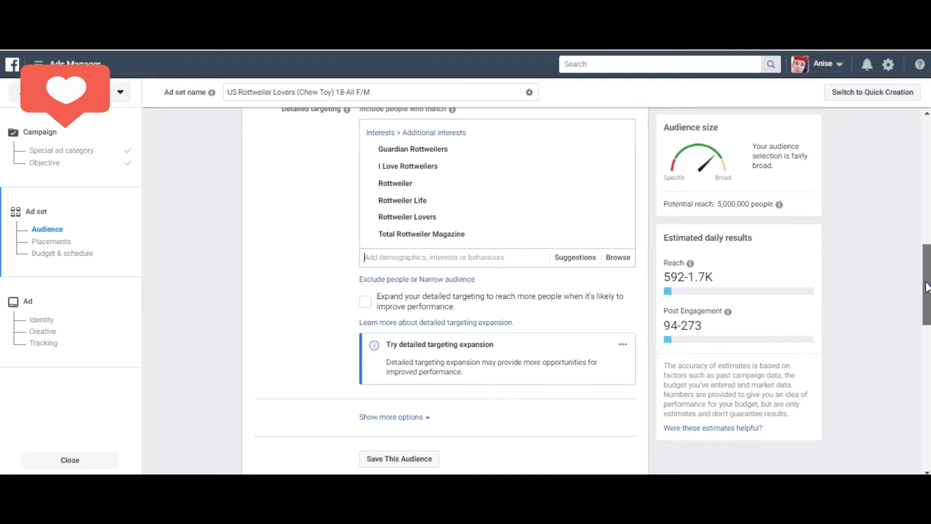
{"action": "left_click_drag", "start_coordinate": [926, 286], "coordinate": [922, 298]}
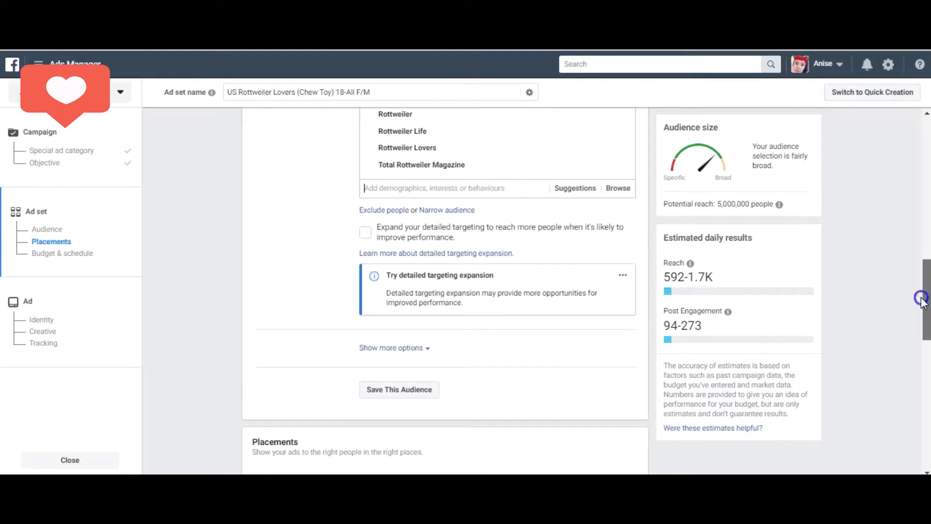
{"action": "left_click", "coordinate": [381, 348]}
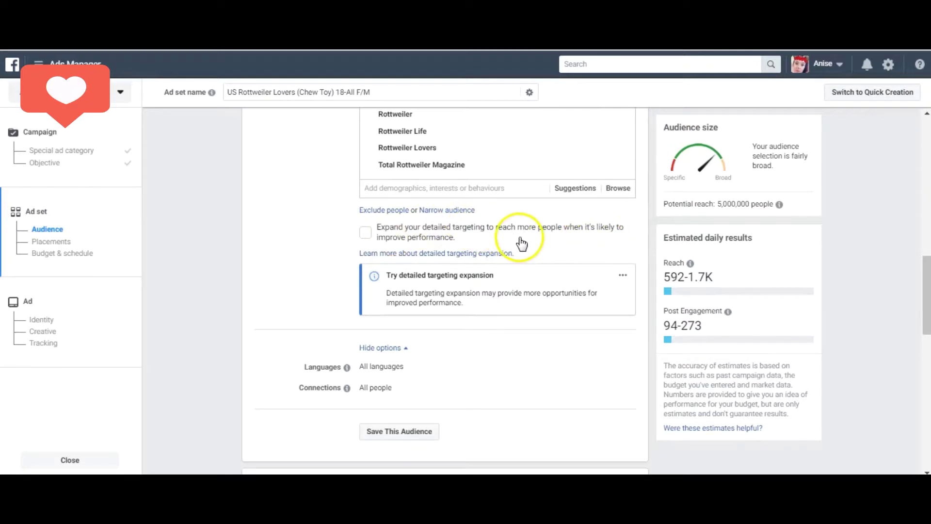
Narrow the audience to people who must also match the interest Pitbull Lovers, found by searching for "Pitbull".
{"action": "left_click", "coordinate": [434, 211]}
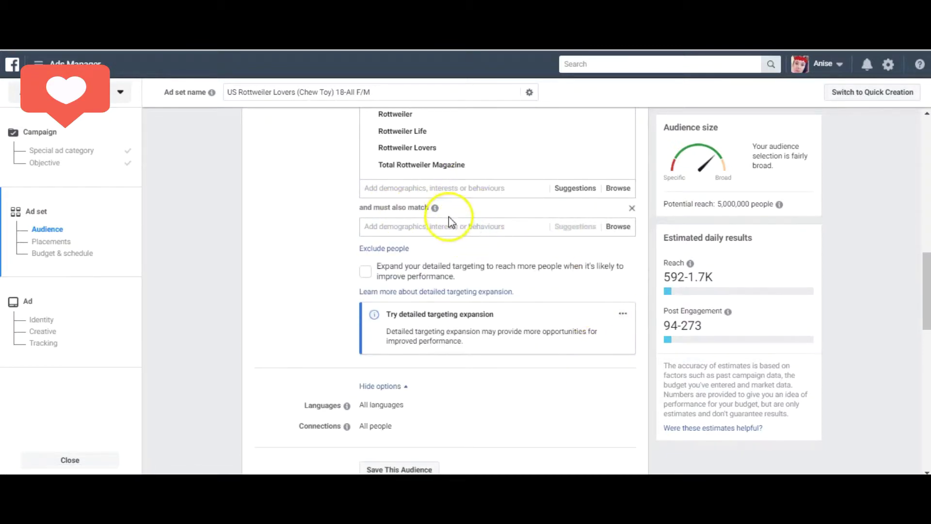
{"action": "mouse_move", "coordinate": [435, 208]}
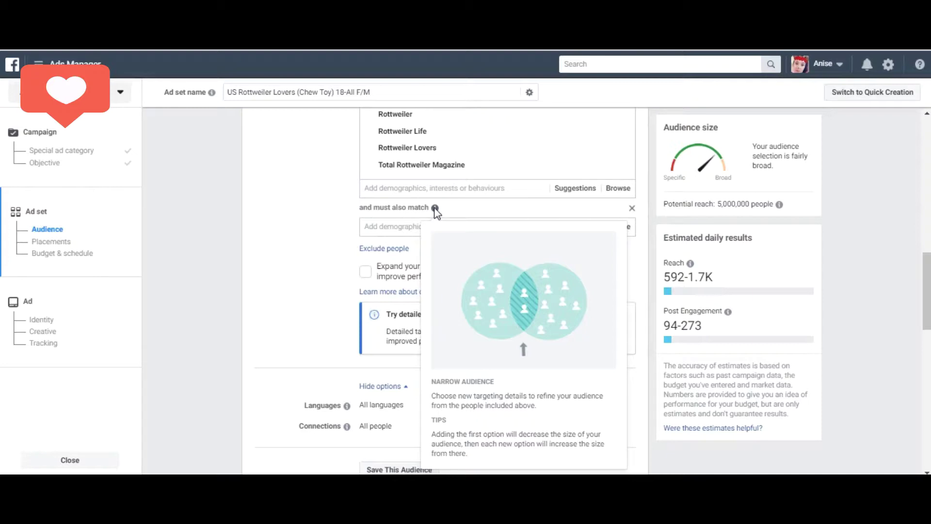
{"action": "left_click", "coordinate": [388, 227]}
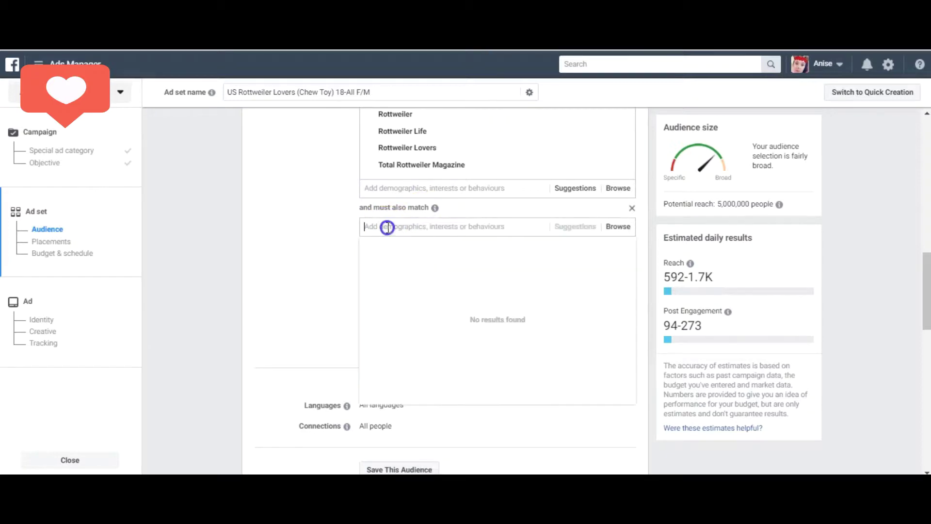
{"action": "type", "text": "Pitbull"}
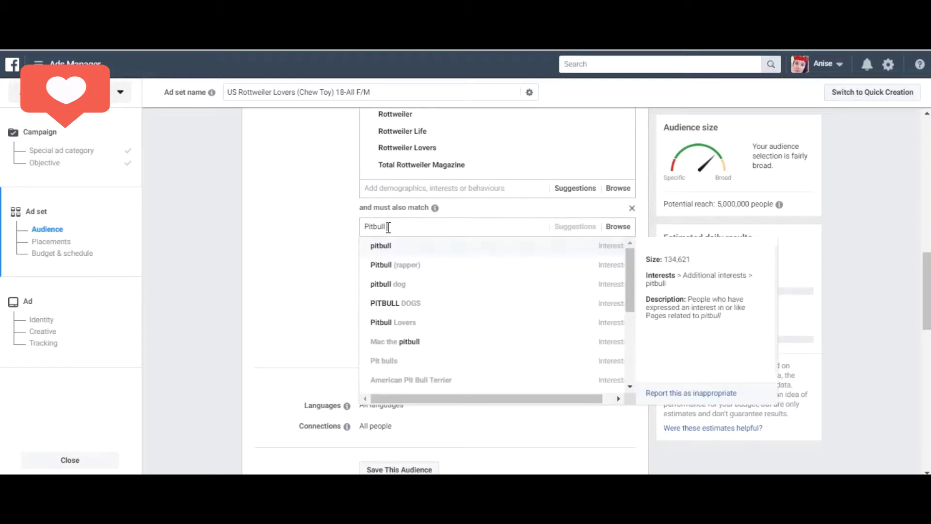
{"action": "left_click", "coordinate": [404, 322]}
Search the must-also-match group for "Pitbull" and add the interest Peace Love & Pitbulls.
{"action": "left_click", "coordinate": [394, 271]}
{"action": "type", "text": "Pitbull"}
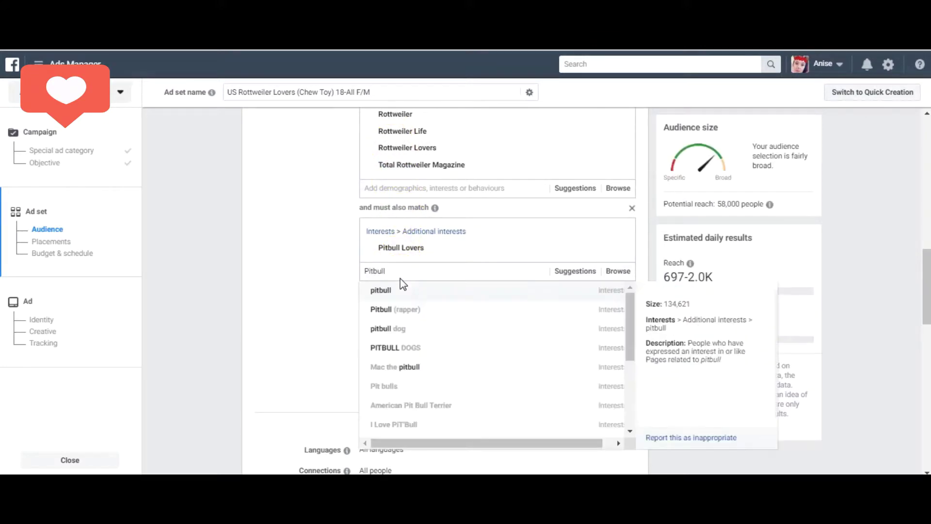
{"action": "left_click", "coordinate": [401, 299]}
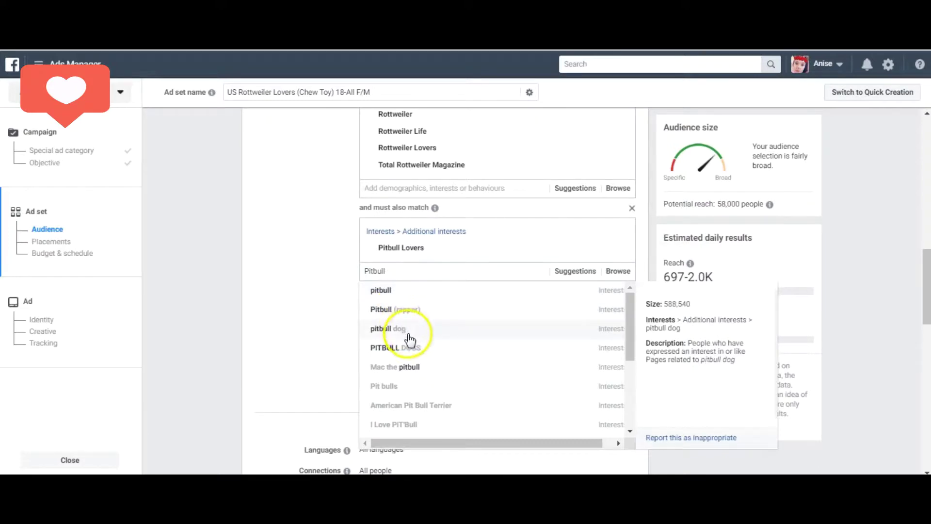
{"action": "left_click_drag", "start_coordinate": [627, 324], "coordinate": [627, 342]}
{"action": "left_click_drag", "start_coordinate": [627, 348], "coordinate": [630, 380]}
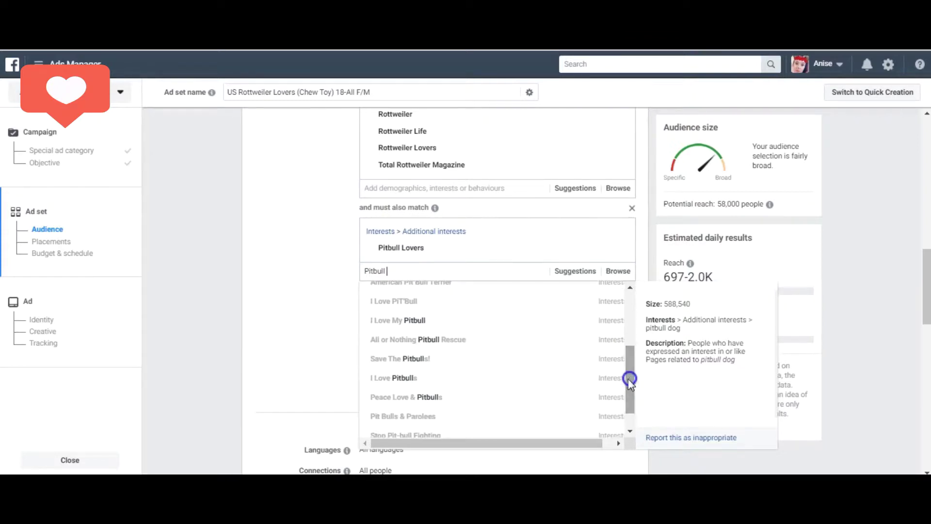
{"action": "left_click", "coordinate": [601, 401]}
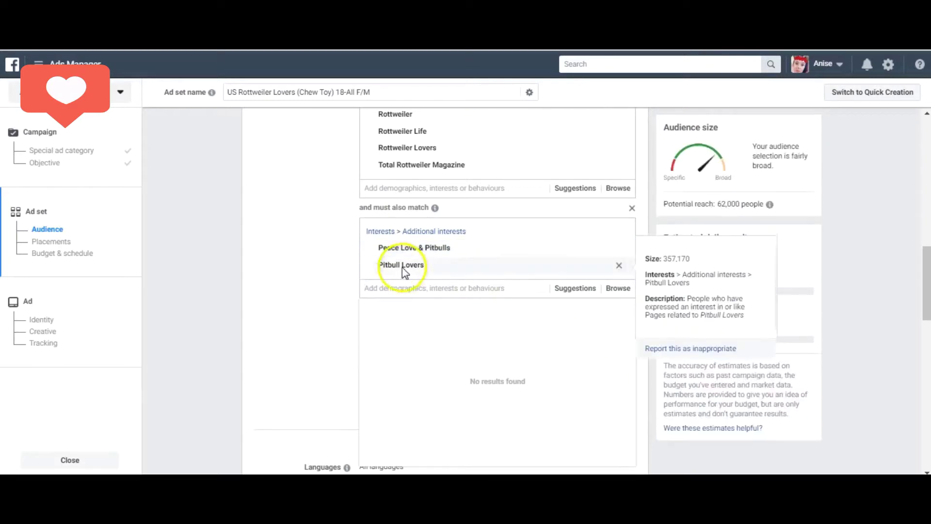
Add the general interest pitbull to the must-also-match group.
{"action": "left_click", "coordinate": [404, 287]}
{"action": "type", "text": "Pitbull"}
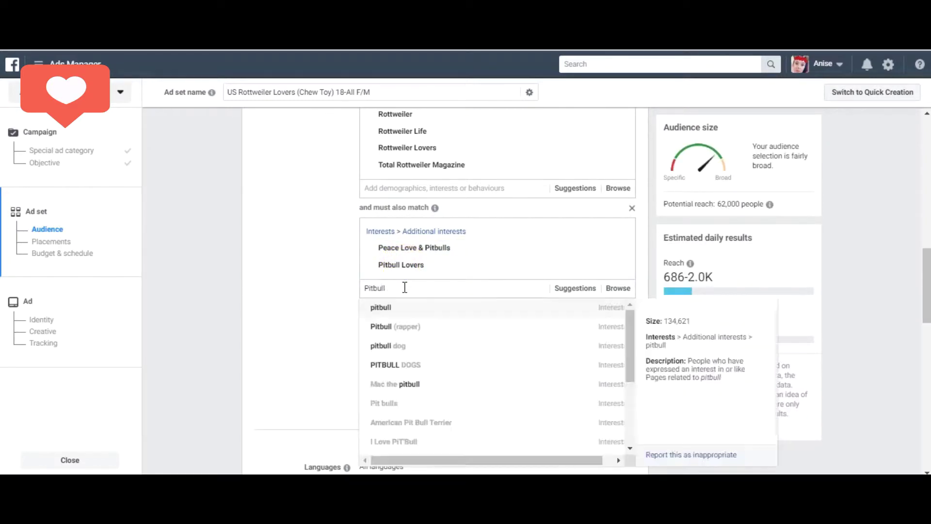
{"action": "key", "text": "Return"}
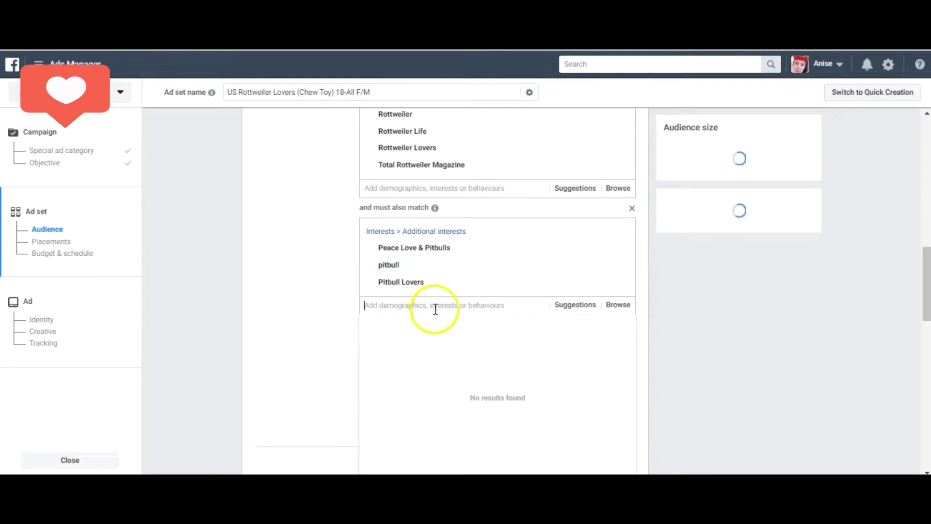
Search the must-also-match group for Pitbull interests and add All or Nothing Pitbull Rescue.
{"action": "type", "text": "Pit"}
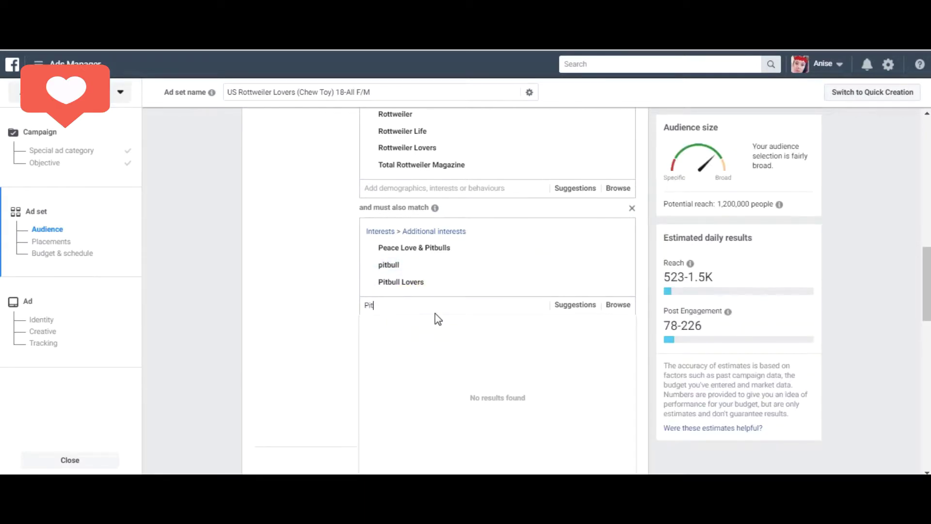
{"action": "type", "text": "bull lovers"}
{"action": "left_click", "coordinate": [436, 314]}
{"action": "type", "text": "Pitbull lover"}
{"action": "key", "text": "BackSpace"}
{"action": "key", "text": "BackSpace"}
{"action": "key", "text": "BackSpace"}
{"action": "key", "text": "BackSpace"}
{"action": "key", "text": "BackSpace"}
{"action": "key", "text": "BackSpace"}
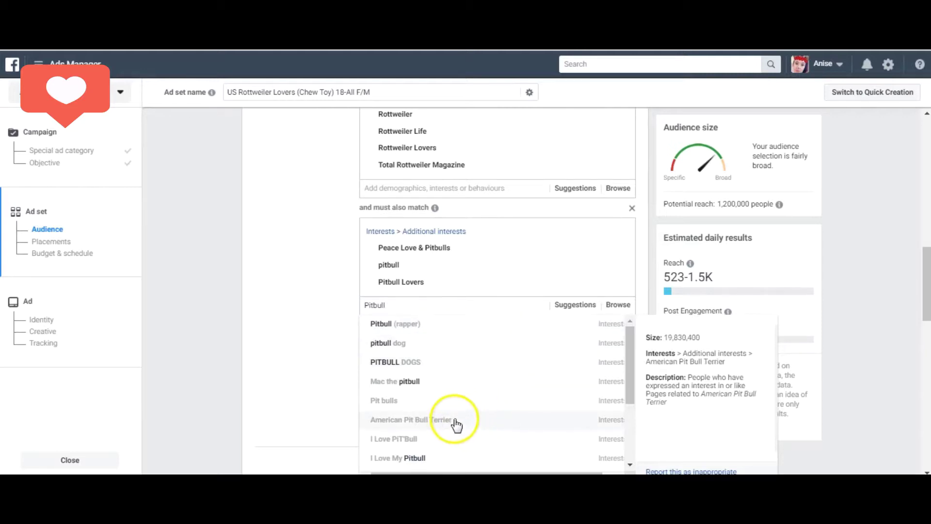
{"action": "left_click_drag", "start_coordinate": [629, 367], "coordinate": [625, 432]}
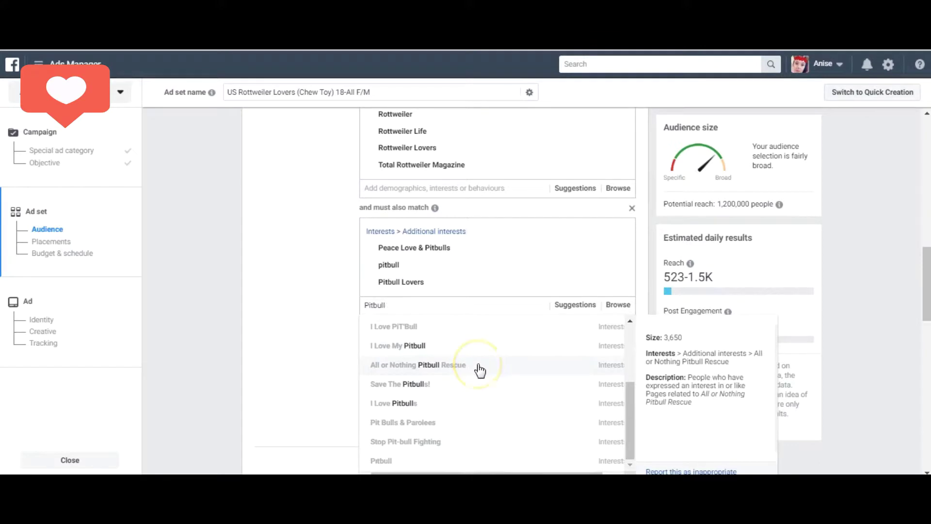
{"action": "left_click", "coordinate": [442, 366]}
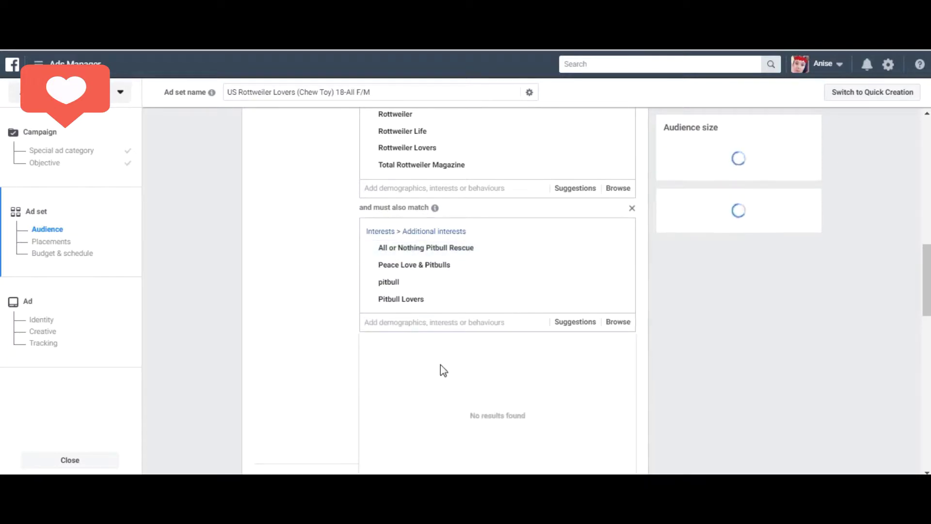
Search the must-also-match group for "Pitbull" again and add the interest Pitbull (rapper).
{"action": "left_click", "coordinate": [427, 322]}
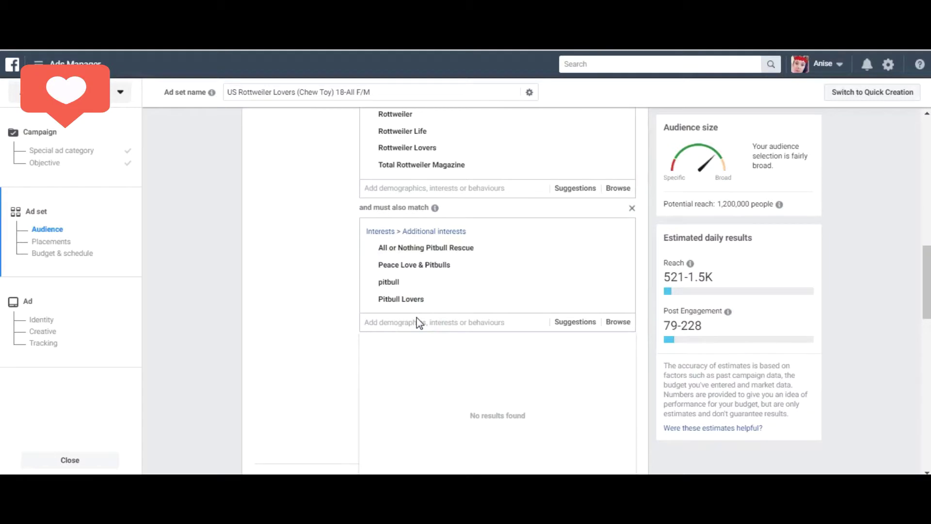
{"action": "mouse_move", "coordinate": [601, 266]}
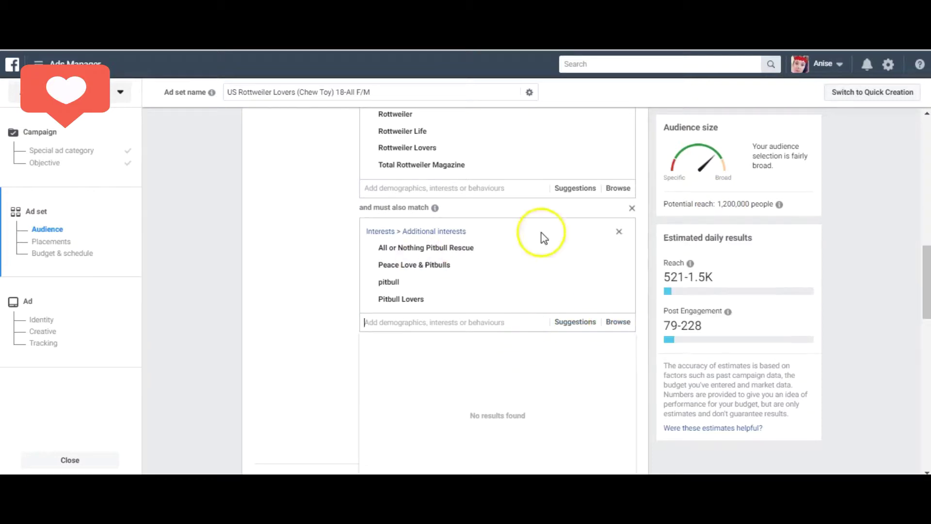
{"action": "left_click_drag", "start_coordinate": [927, 270], "coordinate": [927, 262]}
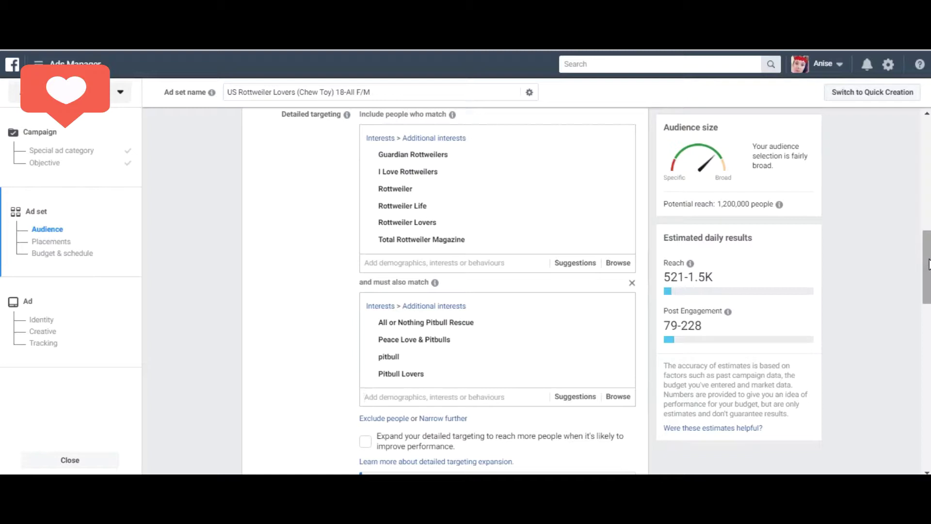
{"action": "left_click_drag", "start_coordinate": [927, 248], "coordinate": [927, 256]}
{"action": "mouse_move", "coordinate": [398, 212]}
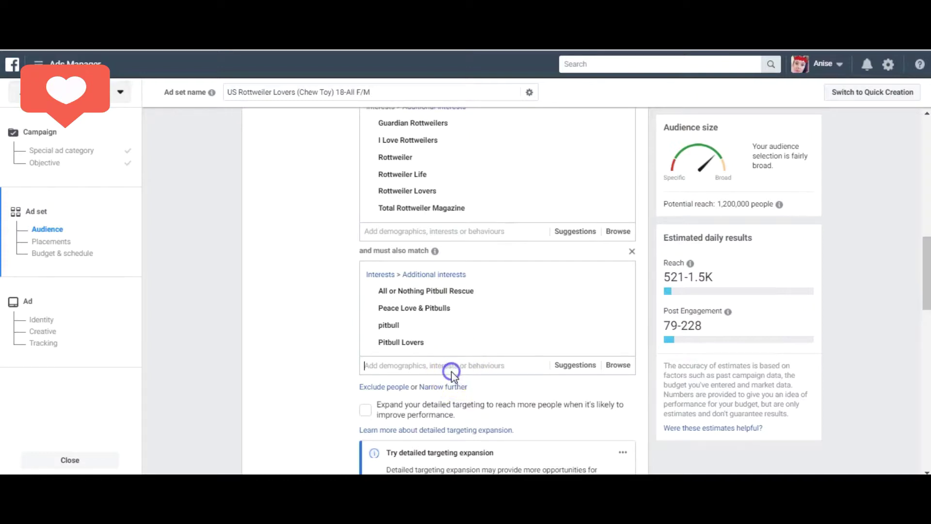
{"action": "type", "text": "Pitbull"}
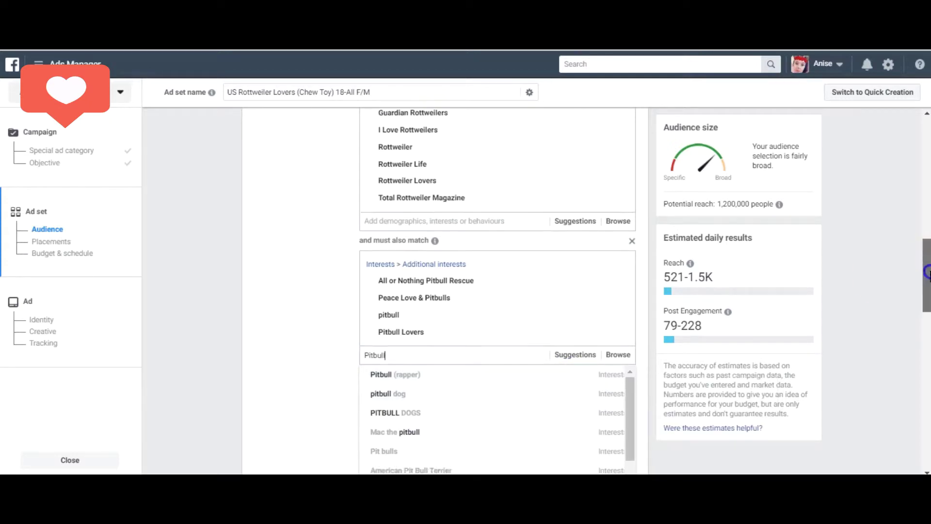
{"action": "scroll", "coordinate": [927, 269], "scroll_direction": "down", "scroll_amount": 3}
{"action": "left_click", "coordinate": [629, 260]}
{"action": "left_click", "coordinate": [383, 241]}
{"action": "type", "text": "Pitbull"}
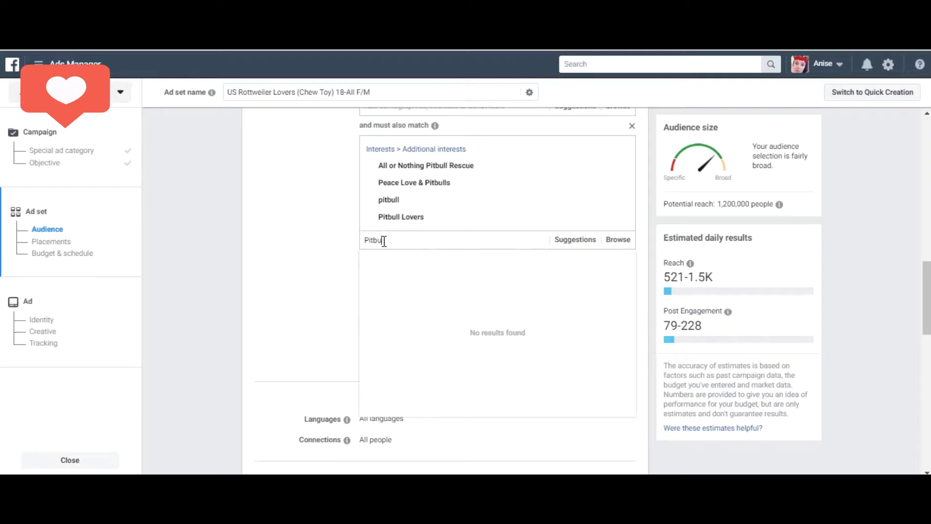
{"action": "left_click", "coordinate": [385, 257]}
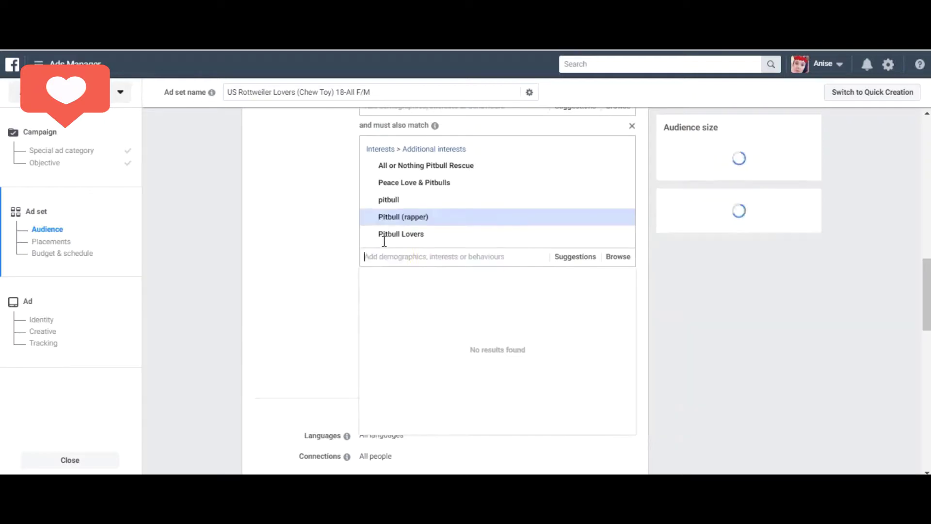
Search the must-also-match group for "Pitbull" and add the interest I Love Pitbulls.
{"action": "type", "text": "Pitbull"}
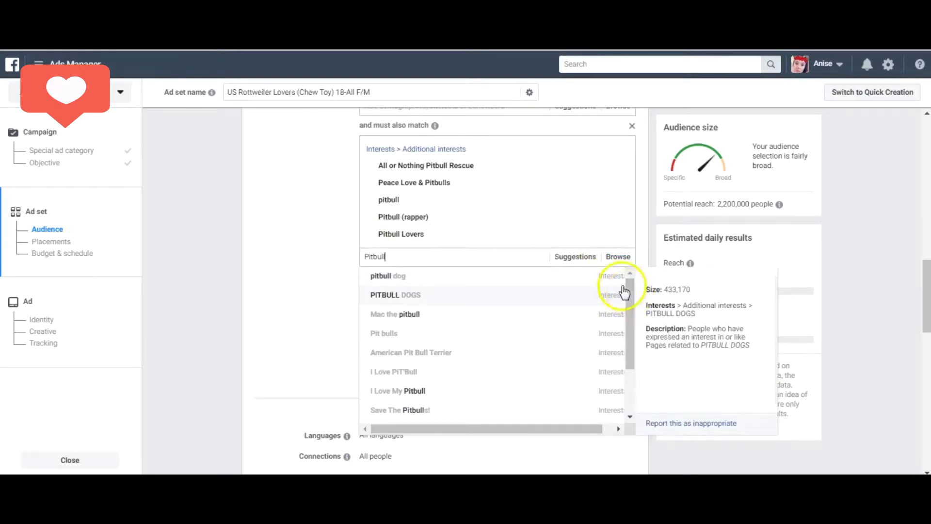
{"action": "left_click_drag", "start_coordinate": [630, 301], "coordinate": [630, 338]}
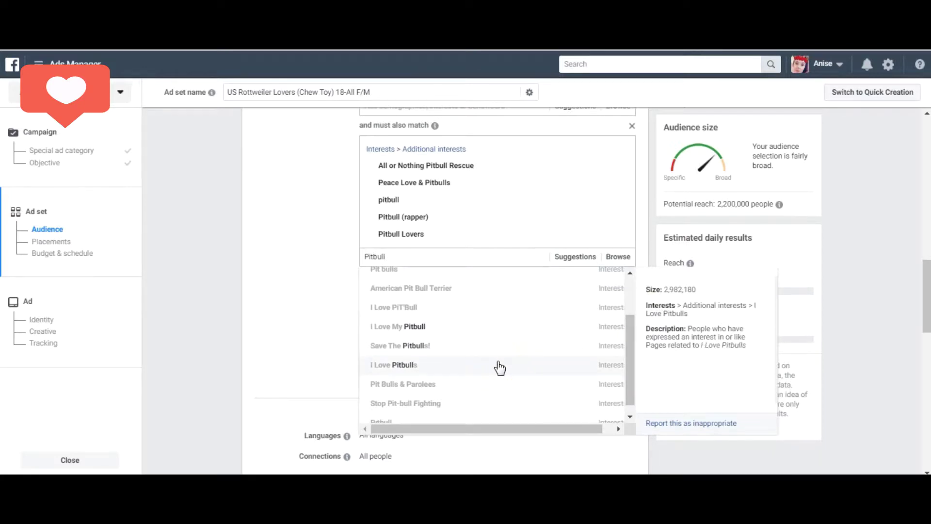
{"action": "left_click", "coordinate": [414, 368]}
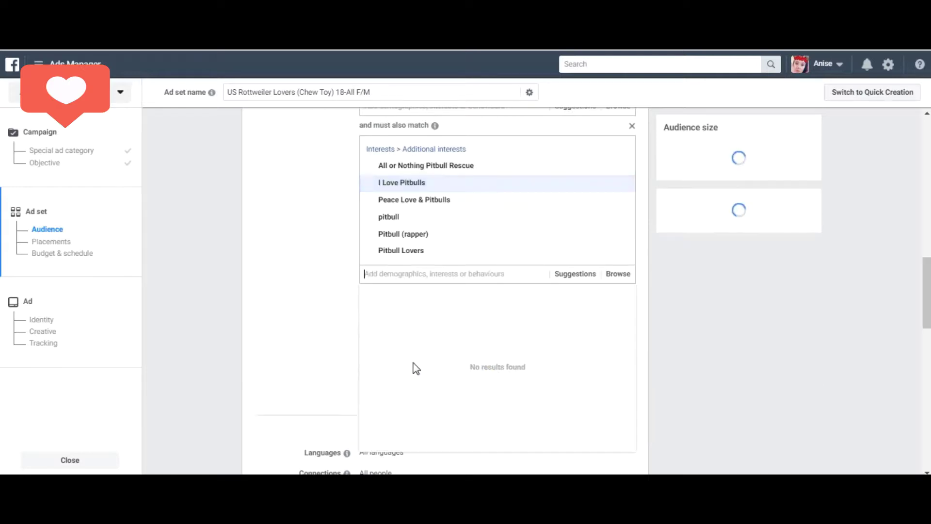
Search the must-also-match group for further Pitbull interests, add I Love PiT'Bull, and close the suggestions.
{"action": "left_click", "coordinate": [486, 272]}
{"action": "type", "text": "Pltbull lovers"}
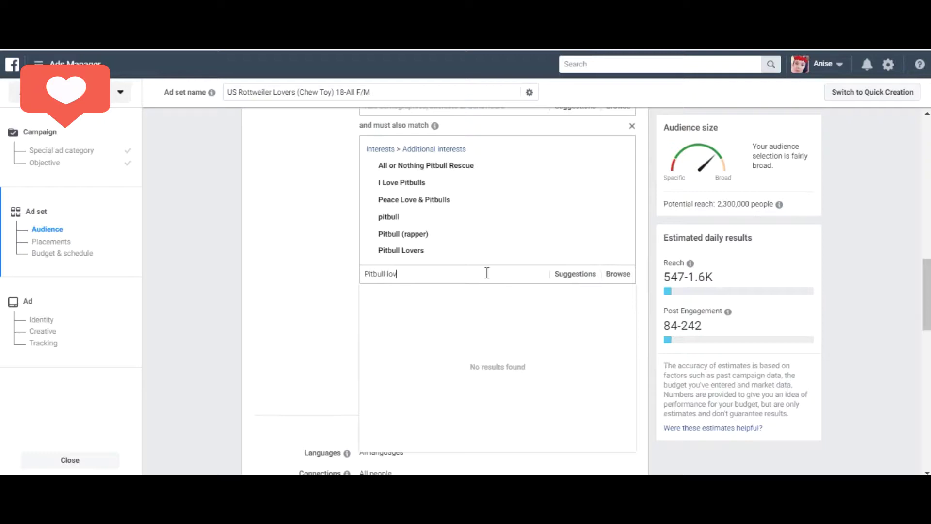
{"action": "key", "text": "BackSpace"}
{"action": "key", "text": "BackSpace"}
{"action": "key", "text": "BackSpace"}
{"action": "key", "text": "BackSpace"}
{"action": "key", "text": "BackSpace"}
{"action": "key", "text": "BackSpace"}
{"action": "key", "text": "BackSpace"}
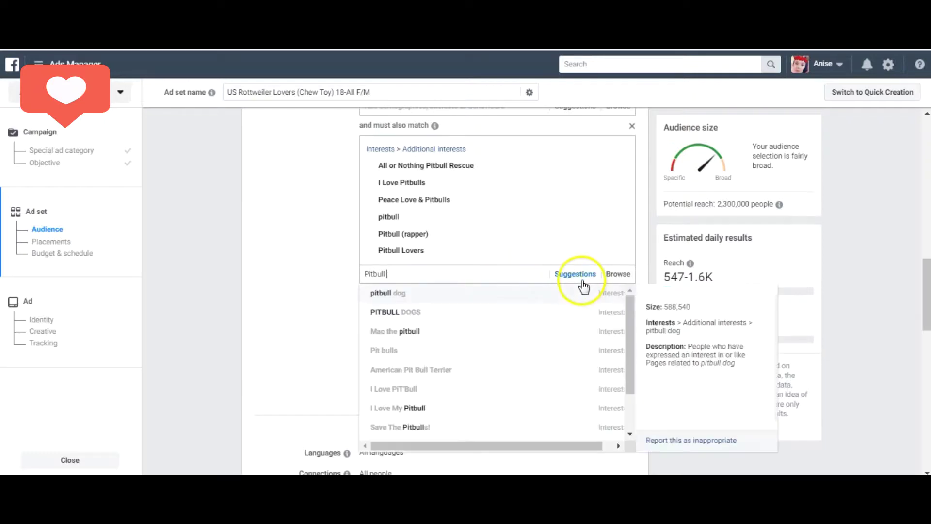
{"action": "left_click_drag", "start_coordinate": [630, 312], "coordinate": [626, 367]}
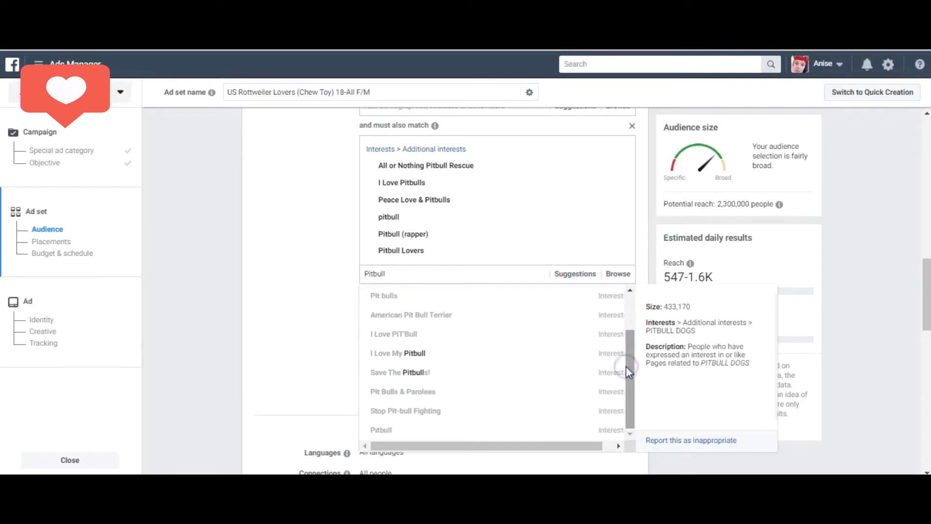
{"action": "left_click", "coordinate": [395, 334]}
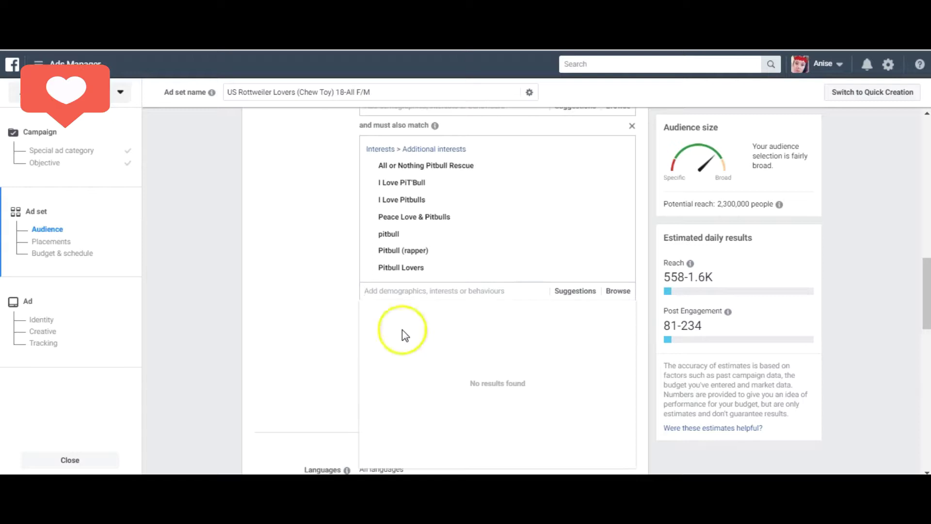
{"action": "left_click", "coordinate": [853, 274]}
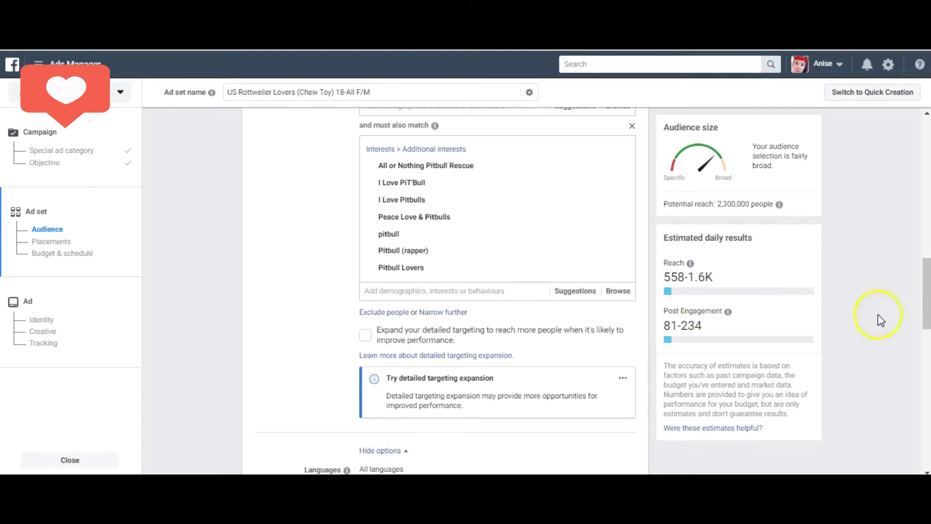
Examine the audience's language setting and the connection types available for it without choosing one.
{"action": "left_click_drag", "start_coordinate": [926, 289], "coordinate": [927, 307]}
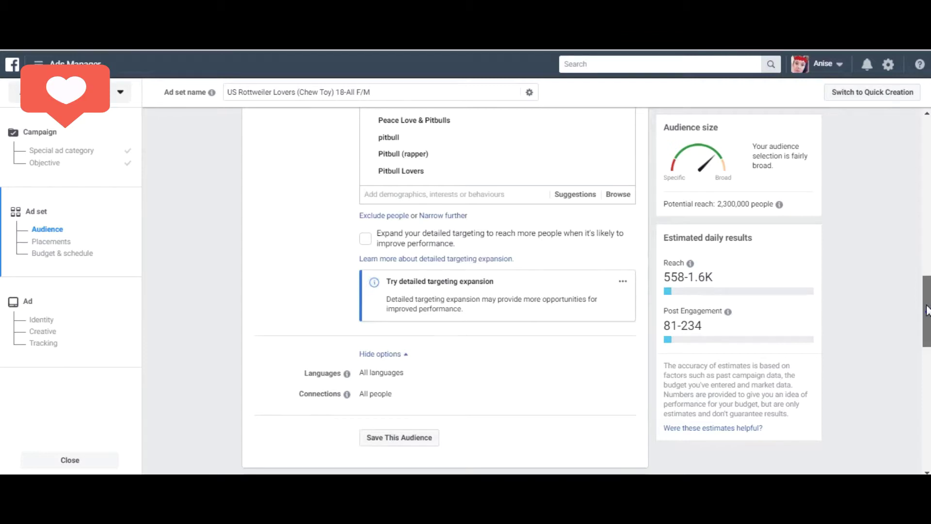
{"action": "mouse_move", "coordinate": [927, 311]}
{"action": "left_mouse_down"}
{"action": "mouse_move", "coordinate": [924, 250]}
{"action": "mouse_move", "coordinate": [925, 325]}
{"action": "left_mouse_up"}
{"action": "mouse_move", "coordinate": [345, 271]}
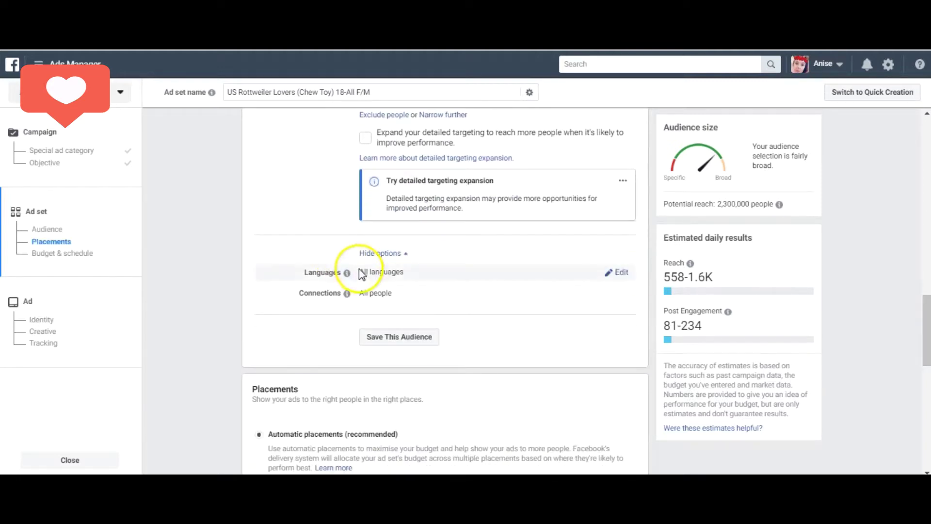
{"action": "mouse_move", "coordinate": [416, 300]}
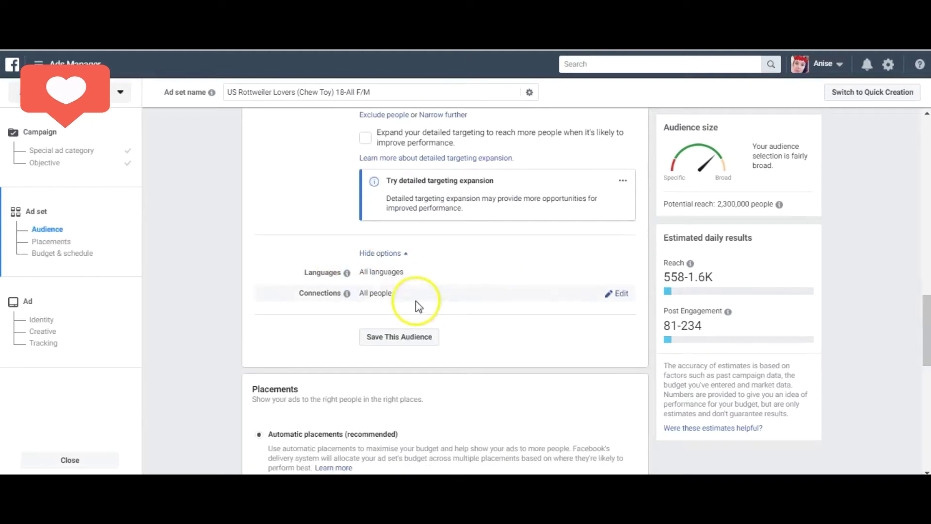
{"action": "left_click", "coordinate": [621, 295]}
{"action": "left_click", "coordinate": [442, 304]}
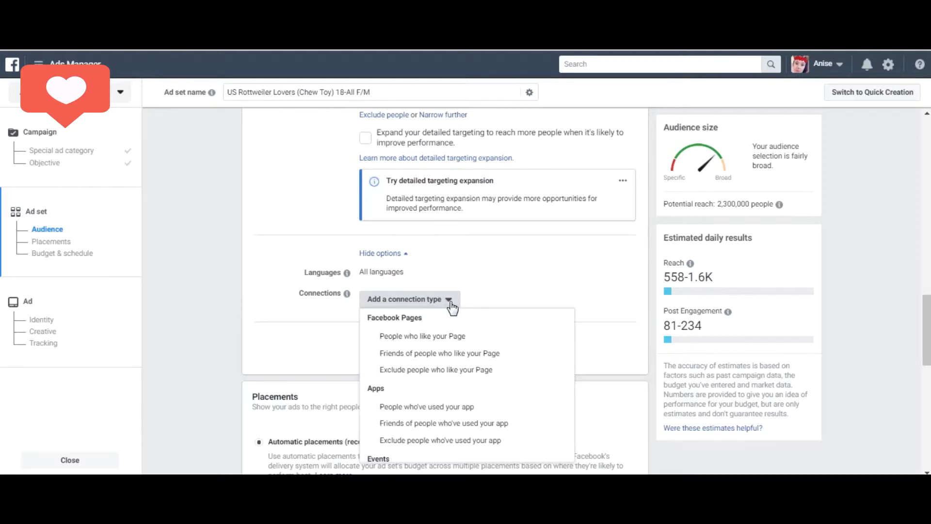
{"action": "left_click", "coordinate": [484, 292]}
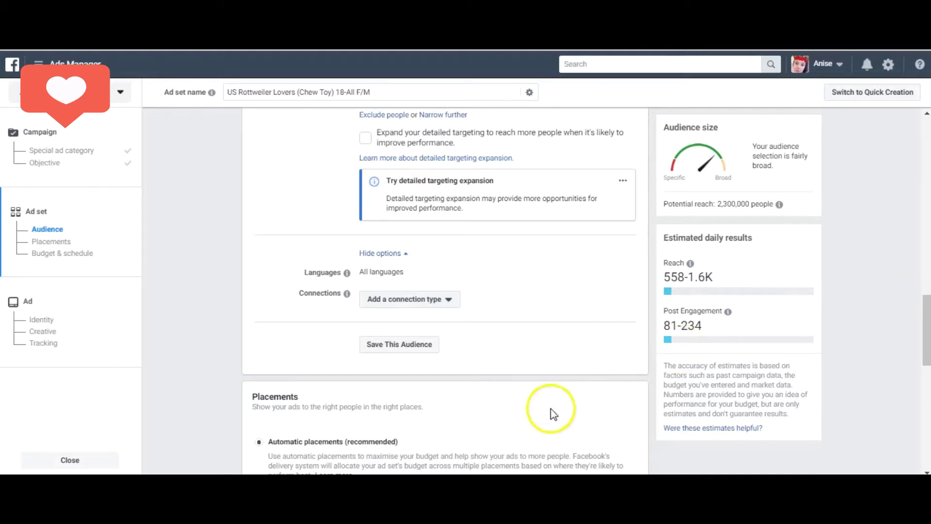
Save this audience under the name "Pitbull & Rottweiler Lovers 18-Any".
{"action": "left_click", "coordinate": [395, 345]}
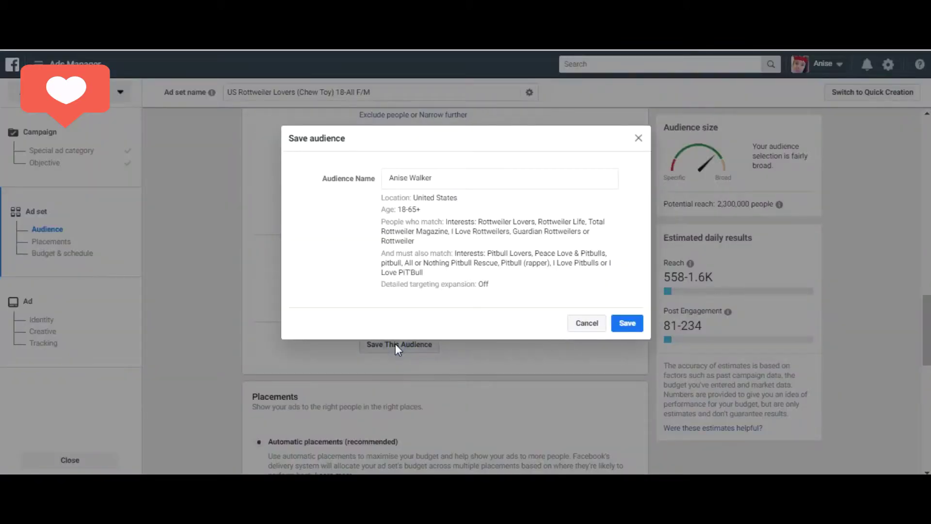
{"action": "left_click", "coordinate": [445, 178]}
{"action": "triple_click", "coordinate": [445, 179]}
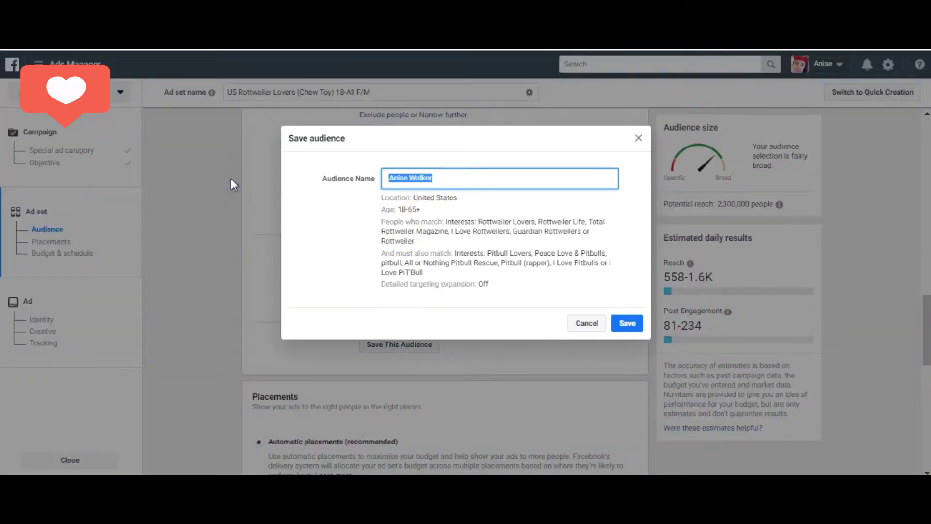
{"action": "type", "text": "Pitbull & Rottweiler Lovers"}
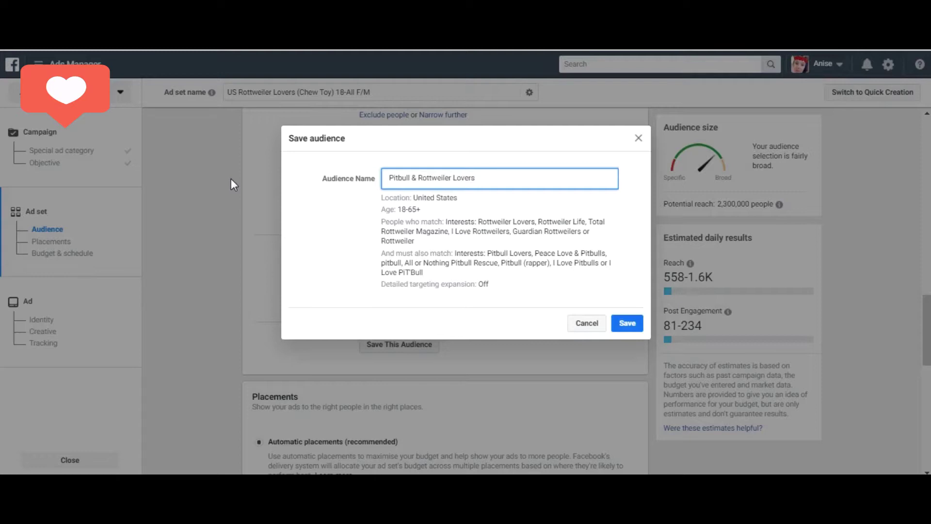
{"action": "type", "text": "18-Any"}
{"action": "left_click", "coordinate": [626, 323]}
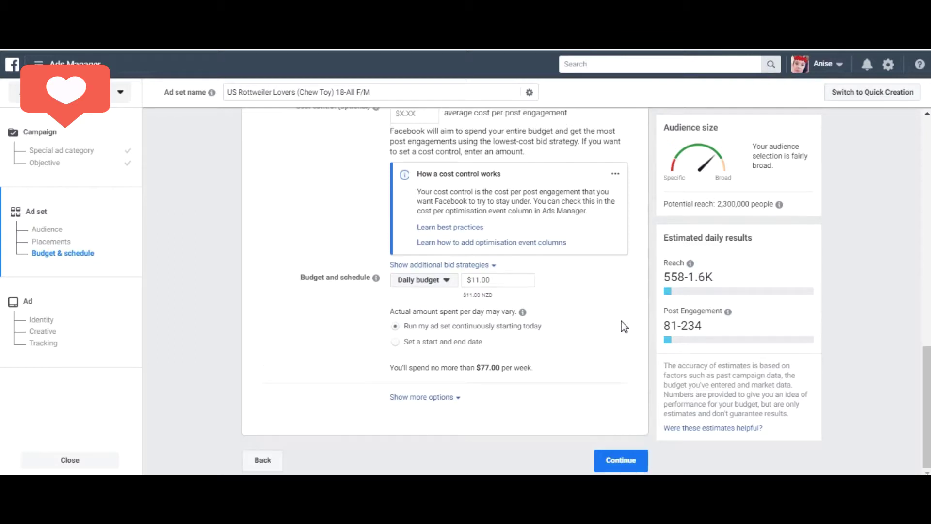
Set the ad set's optional cost control to an average of $1.00 per post engagement.
{"action": "left_click_drag", "start_coordinate": [924, 380], "coordinate": [927, 344]}
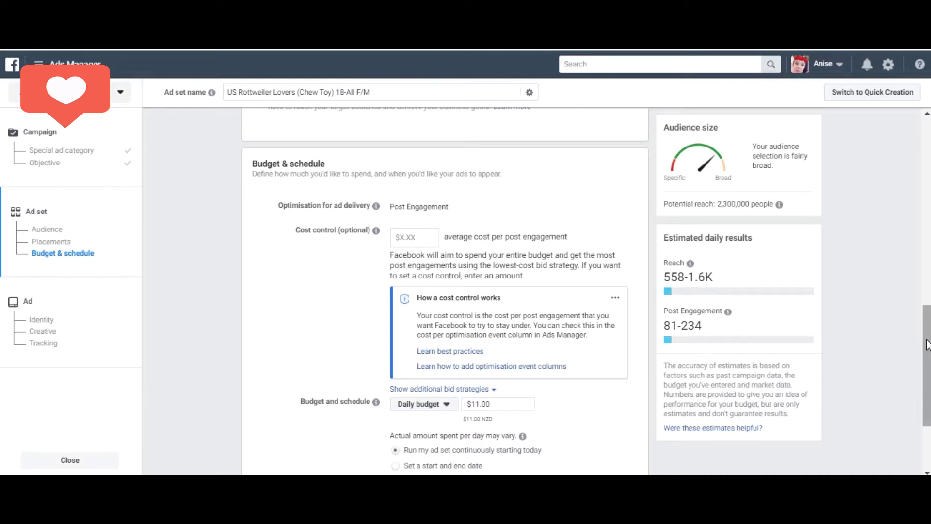
{"action": "left_click", "coordinate": [417, 239]}
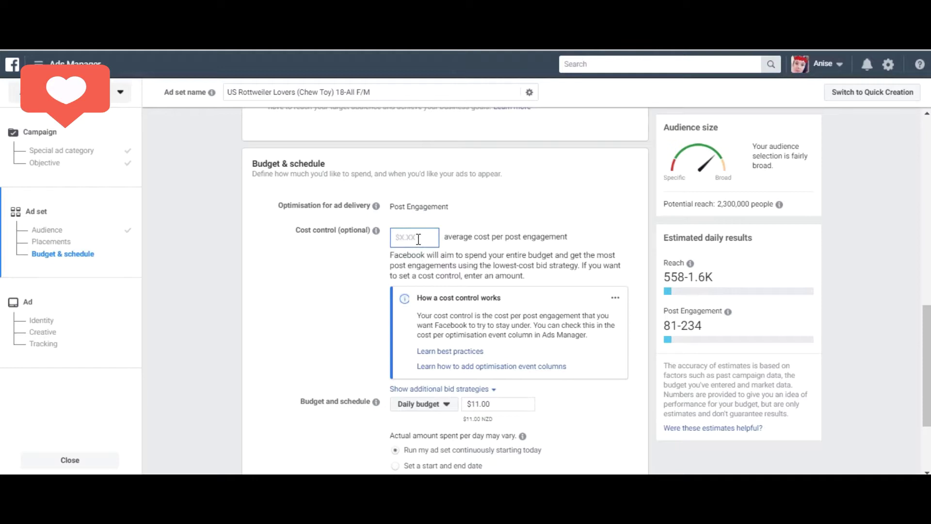
{"action": "type", "text": "1.00"}
{"action": "left_click", "coordinate": [821, 225]}
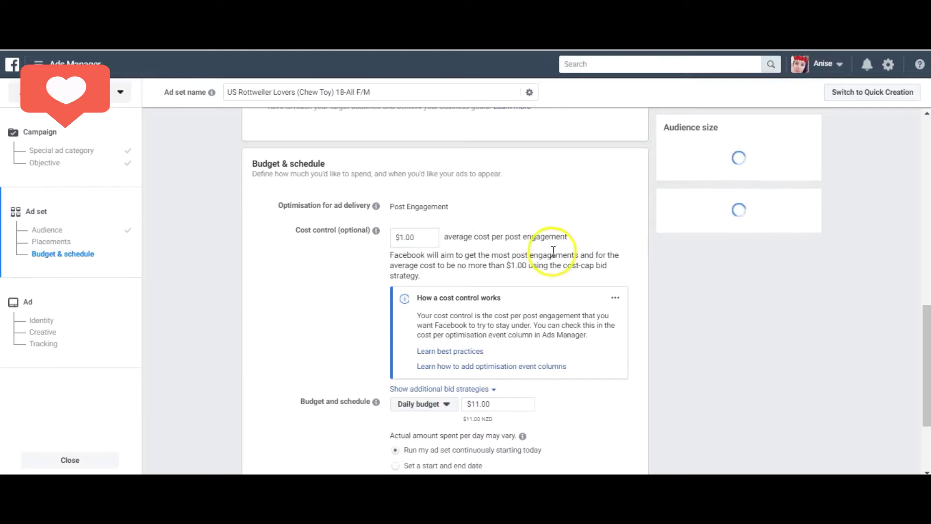
Set the ad set's daily budget to $500.00 to preview the estimated daily results.
{"action": "left_click_drag", "start_coordinate": [921, 322], "coordinate": [927, 363]}
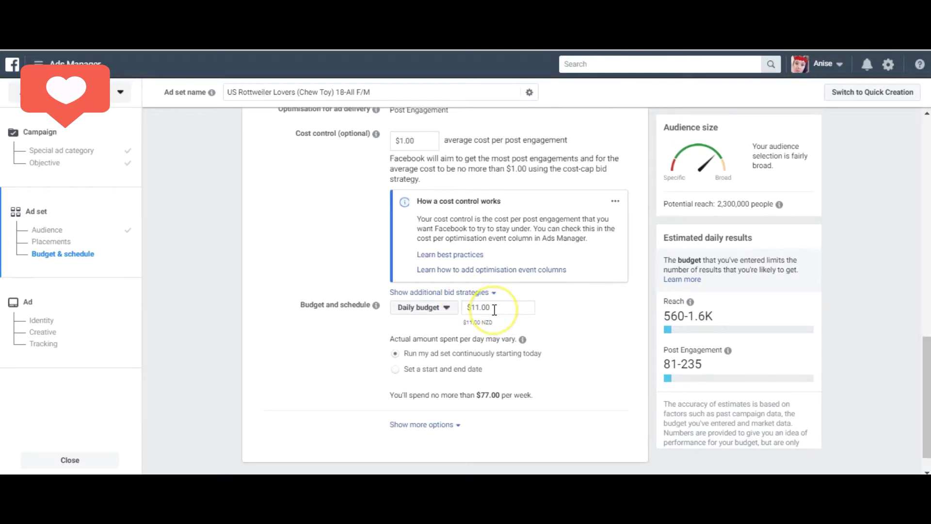
{"action": "left_click", "coordinate": [478, 310]}
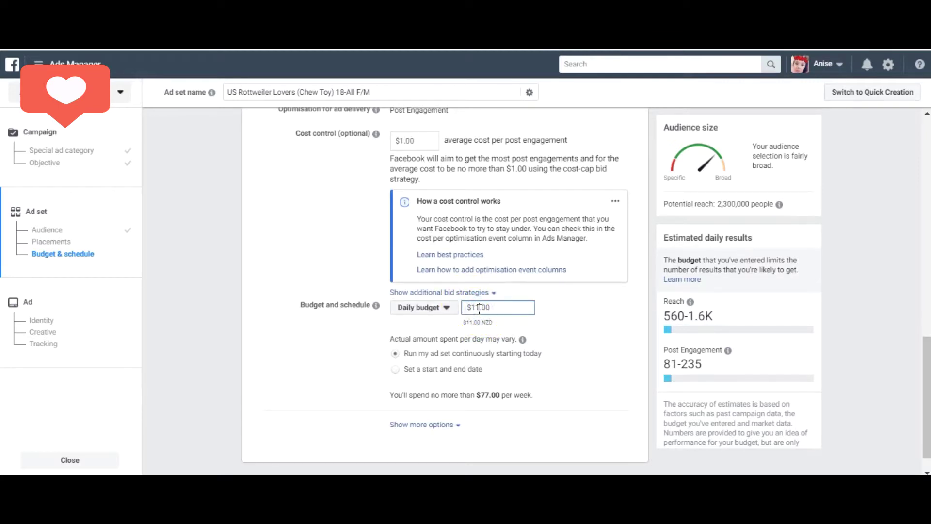
{"action": "key", "text": "ctrl+a"}
{"action": "type", "text": "100"}
{"action": "key", "text": "BackSpace"}
{"action": "key", "text": "BackSpace"}
{"action": "key", "text": "BackSpace"}
{"action": "type", "text": "500"}
{"action": "left_click", "coordinate": [611, 309]}
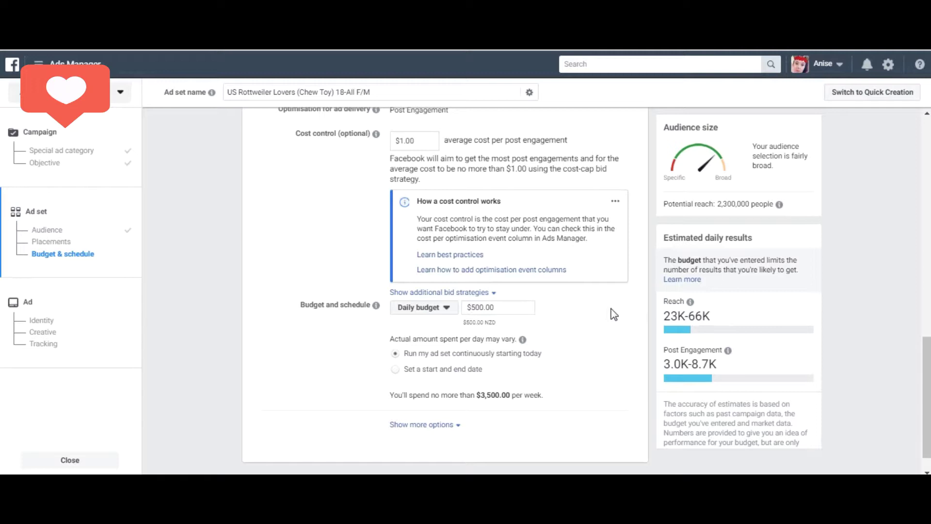
Reduce the ad set's daily budget to $5.00 to compare the estimated daily results.
{"action": "left_click", "coordinate": [483, 308]}
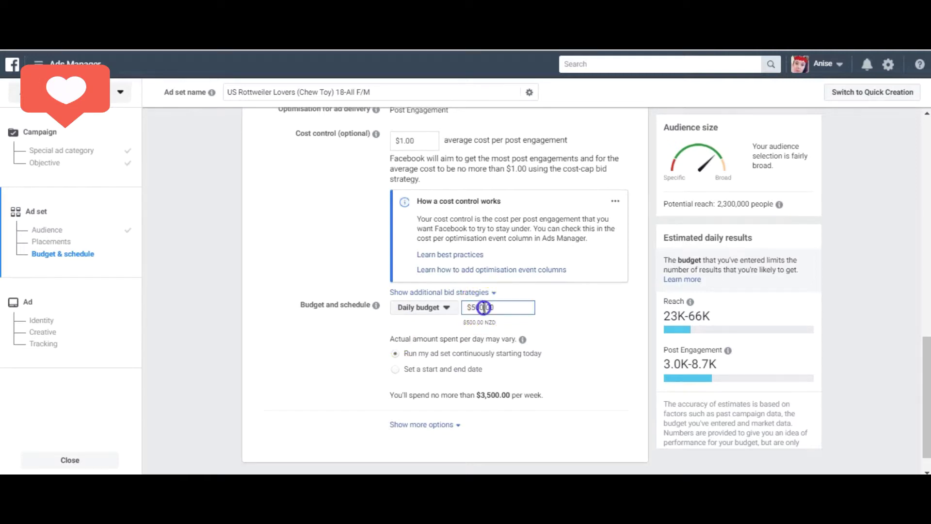
{"action": "key", "text": "BackSpace"}
{"action": "key", "text": "BackSpace"}
{"action": "left_click", "coordinate": [573, 330]}
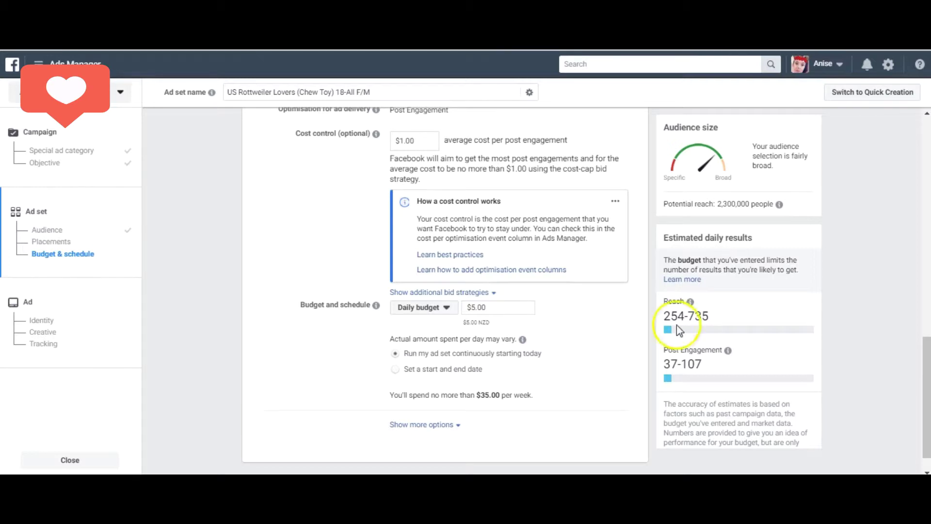
Set the ad set's daily budget to $10.00.
{"action": "mouse_move", "coordinate": [668, 326]}
{"action": "left_click", "coordinate": [474, 309]}
{"action": "key", "text": "BackSpace"}
{"action": "type", "text": "10"}
{"action": "left_click", "coordinate": [592, 321]}
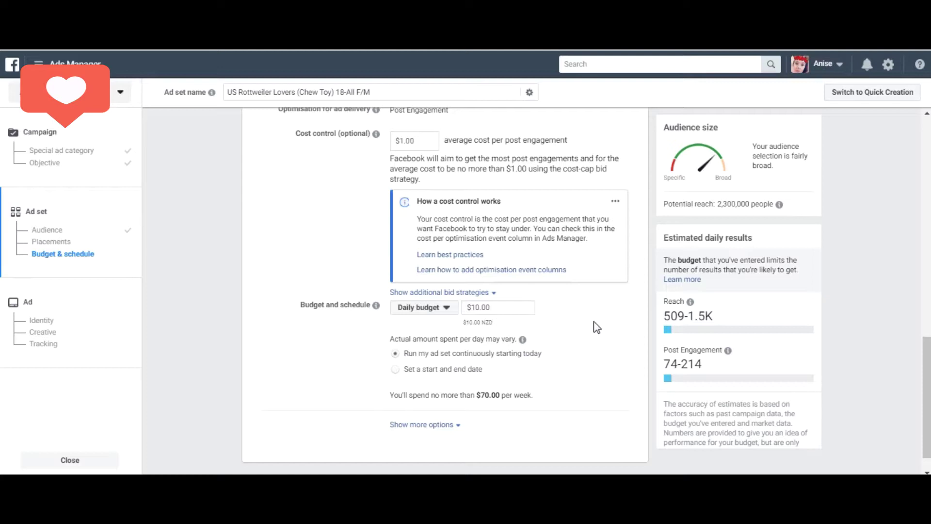
{"action": "left_click", "coordinate": [927, 388]}
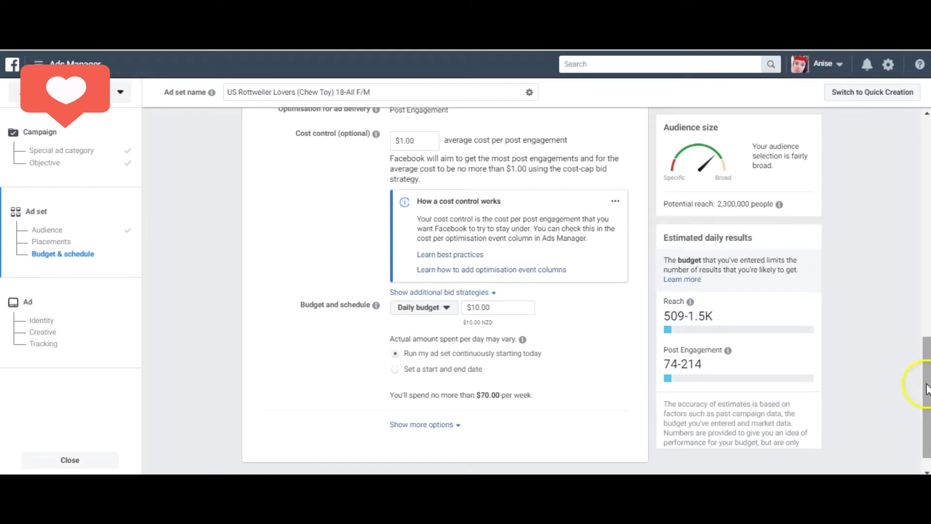
{"action": "left_click_drag", "start_coordinate": [926, 388], "coordinate": [927, 408]}
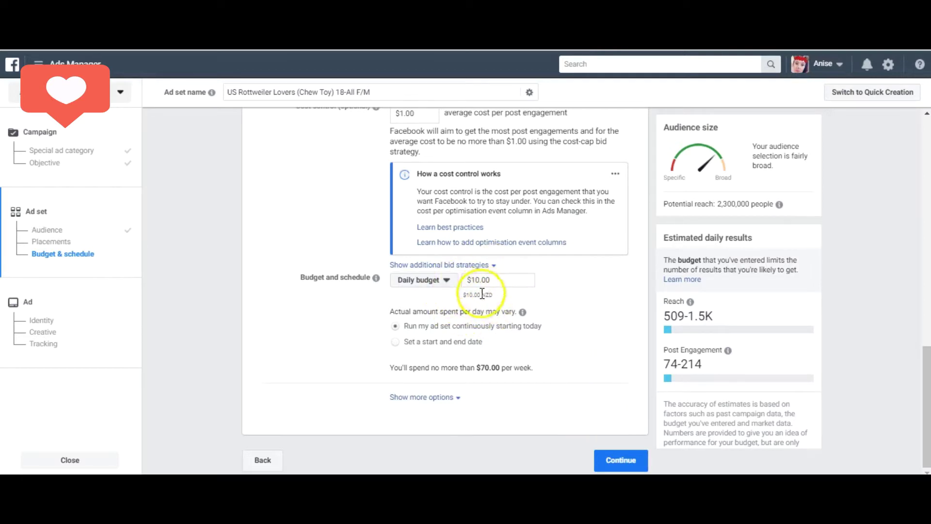
Continue to the ad setup and view the Facebook Pages available for the ad's identity, keeping the current Page.
{"action": "mouse_move", "coordinate": [697, 315]}
{"action": "left_click", "coordinate": [609, 459]}
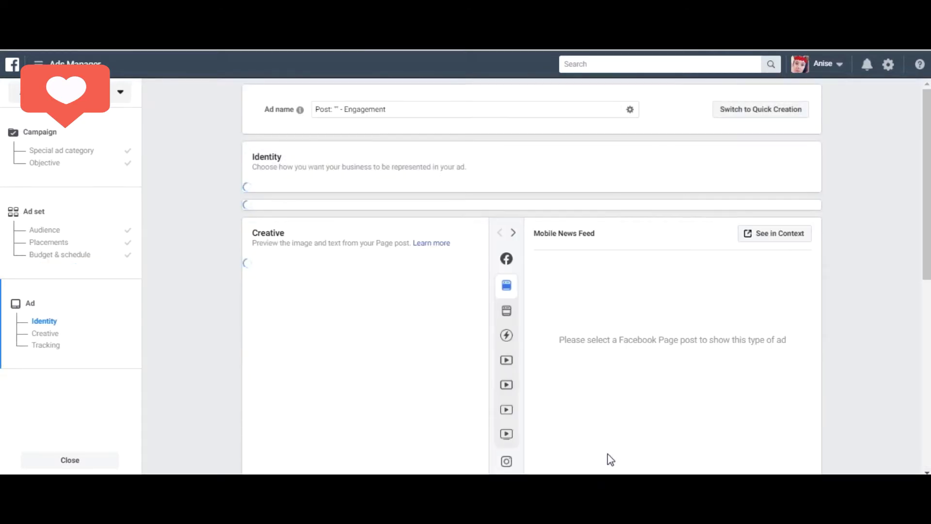
{"action": "left_click", "coordinate": [592, 444]}
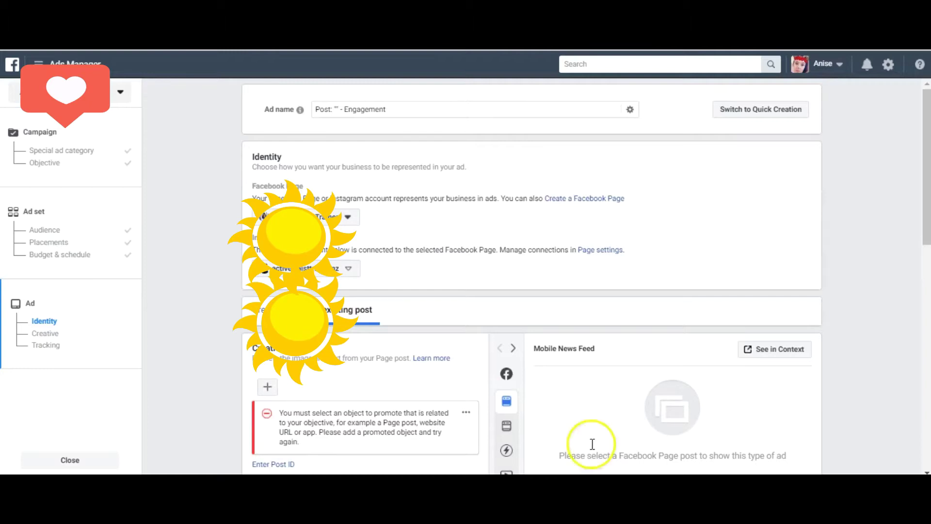
{"action": "left_click", "coordinate": [348, 222]}
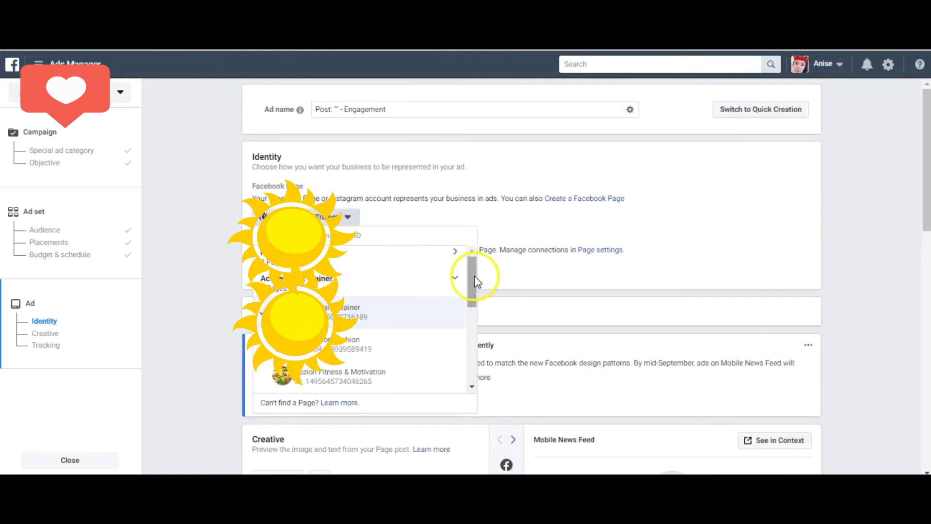
{"action": "left_click", "coordinate": [500, 227]}
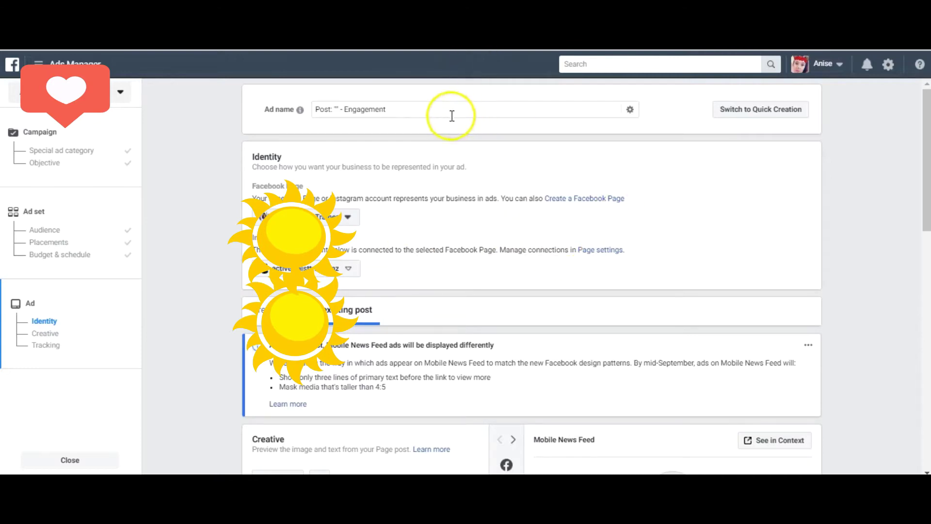
Rename the ad as "US Pitbull & Rottweiler lovers (Chew Toy) 18-Any F/M".
{"action": "left_click_drag", "start_coordinate": [447, 109], "coordinate": [17, 116]}
{"action": "key", "text": "BackSpace"}
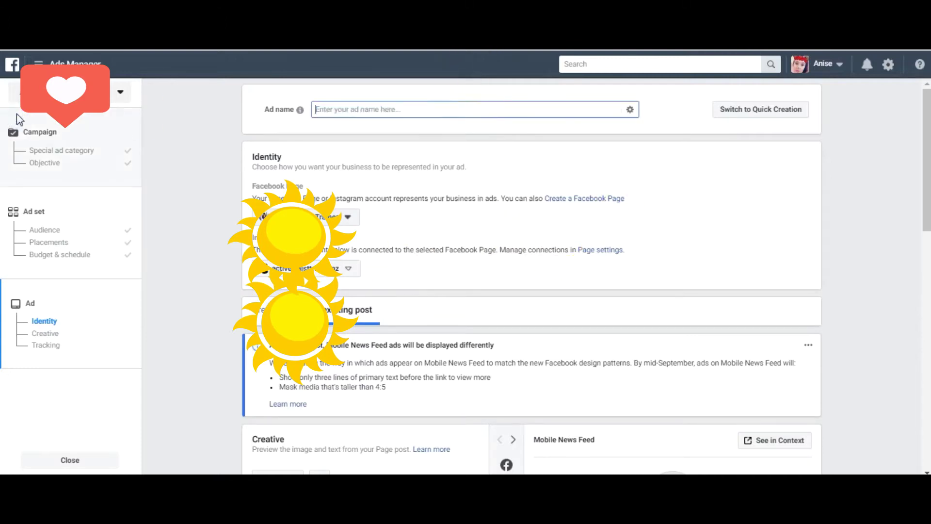
{"action": "type", "text": "Us"}
{"action": "key", "text": "BackSpace"}
{"action": "key", "text": "BackSpace"}
{"action": "type", "text": "US "}
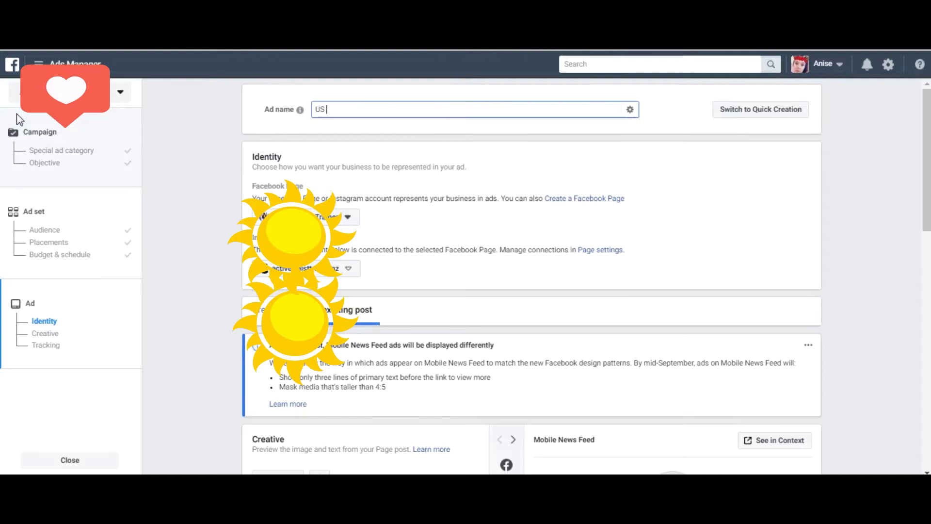
{"action": "type", "text": "Pitbull & R"}
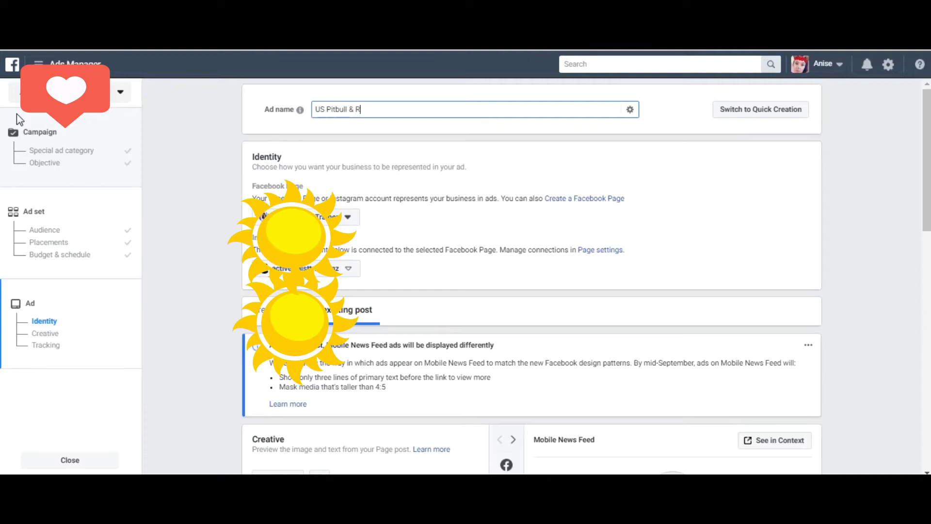
{"action": "type", "text": "ottweiler lovers (Chew Toy)"}
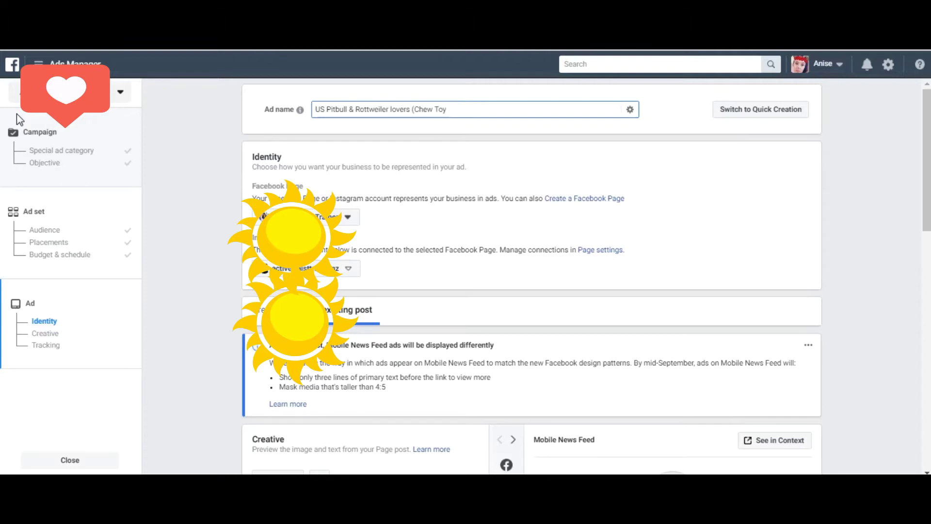
{"action": "type", "text": " 18-AN"}
{"action": "key", "text": "BackSpace"}
{"action": "key", "text": "BackSpace"}
{"action": "key", "text": "BackSpace"}
{"action": "type", "text": "ny F/M"}
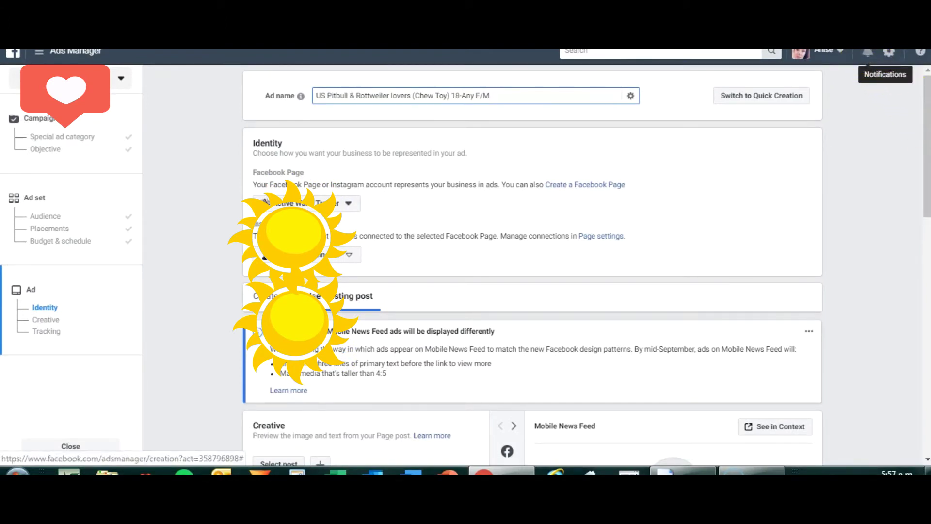
{"action": "left_click", "coordinate": [531, 75]}
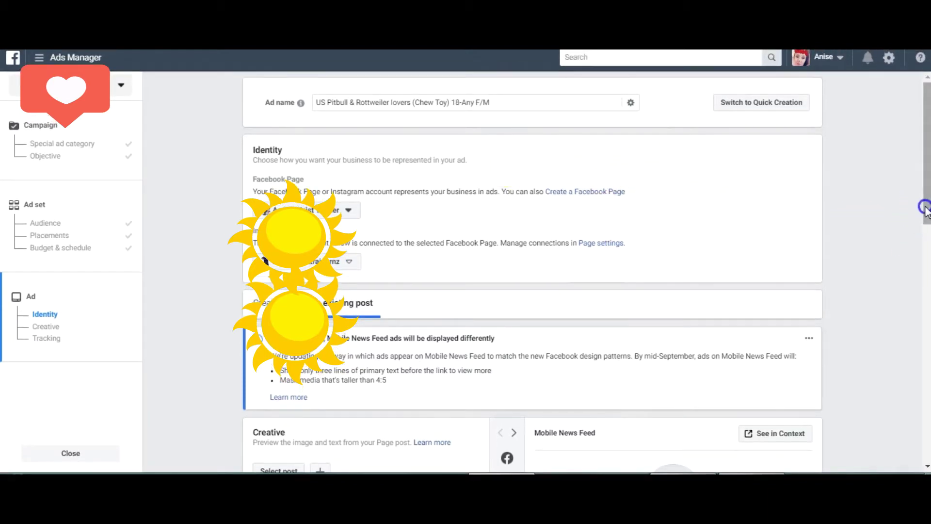
Switch the ad from using an existing post to creating a new ad.
{"action": "scroll", "coordinate": [927, 238], "scroll_direction": "down", "scroll_amount": 5}
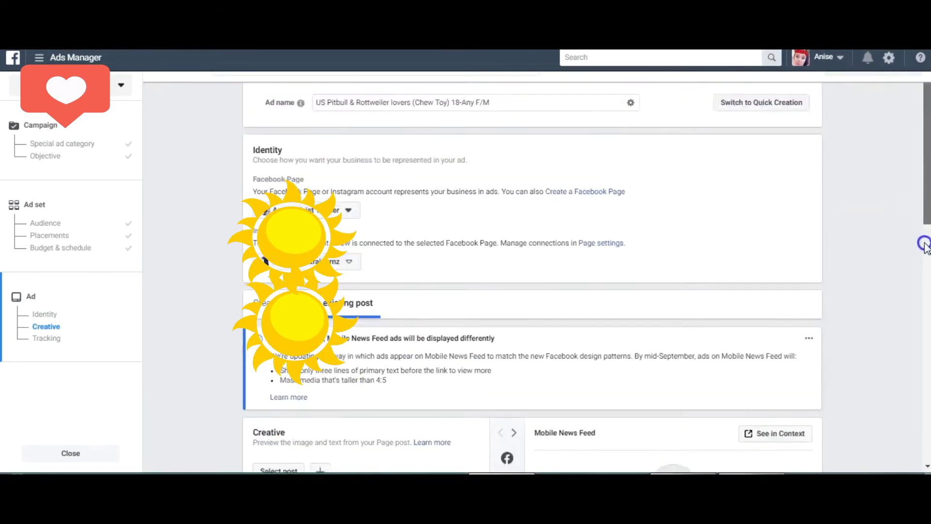
{"action": "scroll", "coordinate": [924, 238], "scroll_direction": "up", "scroll_amount": 1}
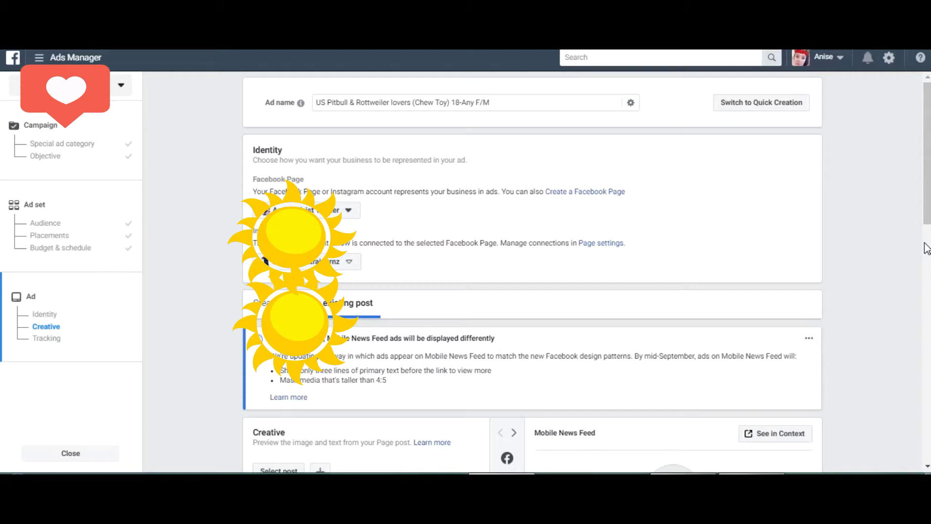
{"action": "left_click", "coordinate": [258, 306]}
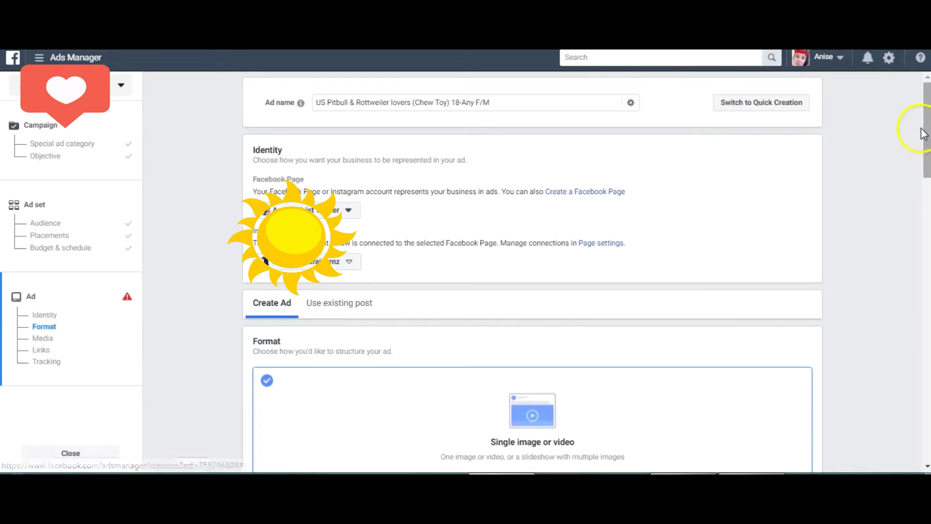
Examine the new ad's format options, image and video media choices, image recommendations and links section.
{"action": "left_click_drag", "start_coordinate": [924, 133], "coordinate": [927, 177]}
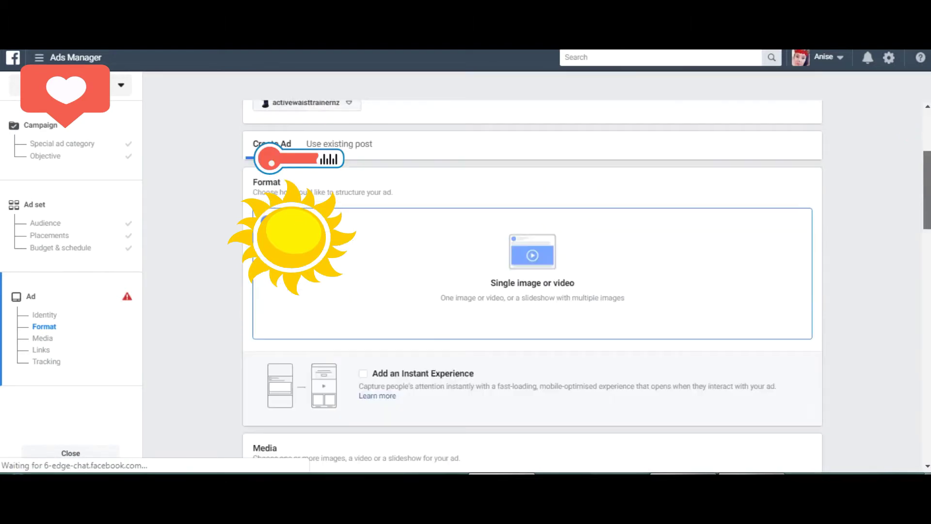
{"action": "scroll", "coordinate": [926, 177], "scroll_direction": "up", "scroll_amount": 2}
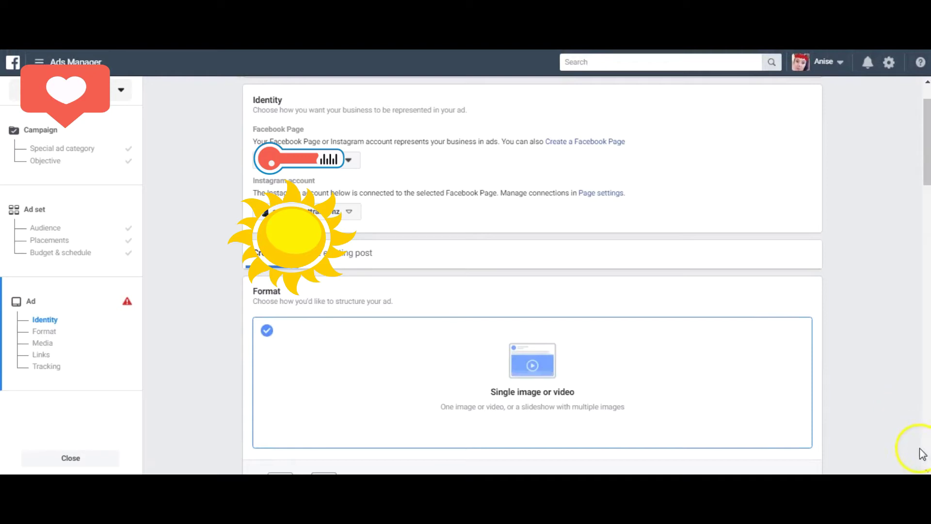
{"action": "left_click", "coordinate": [926, 469]}
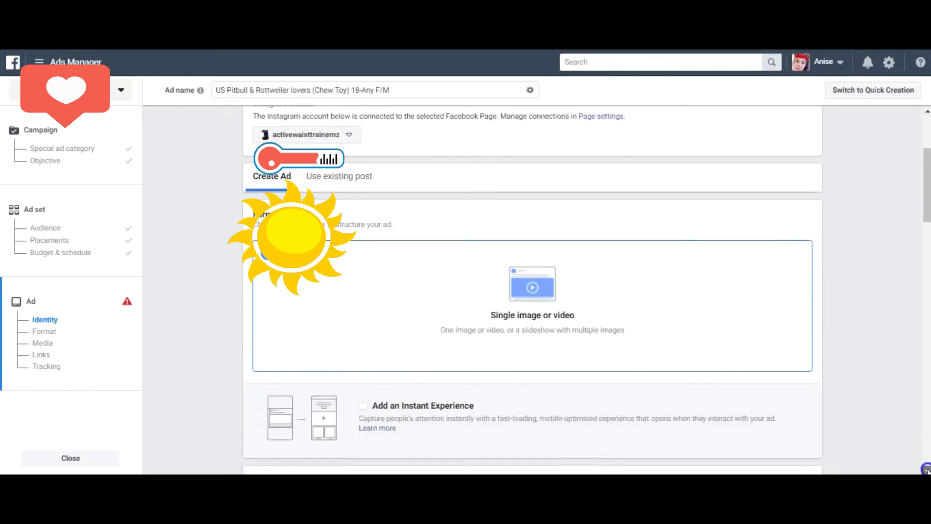
{"action": "left_click", "coordinate": [926, 469]}
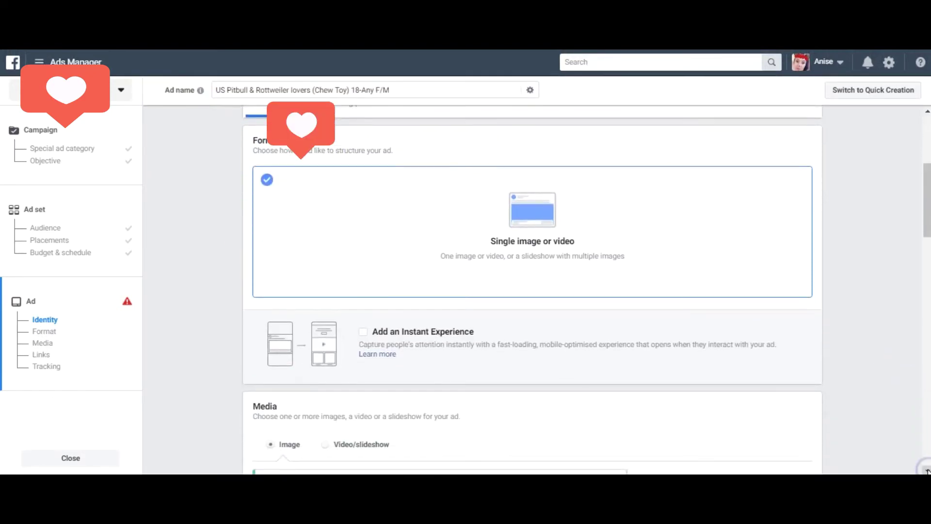
{"action": "left_click", "coordinate": [926, 470]}
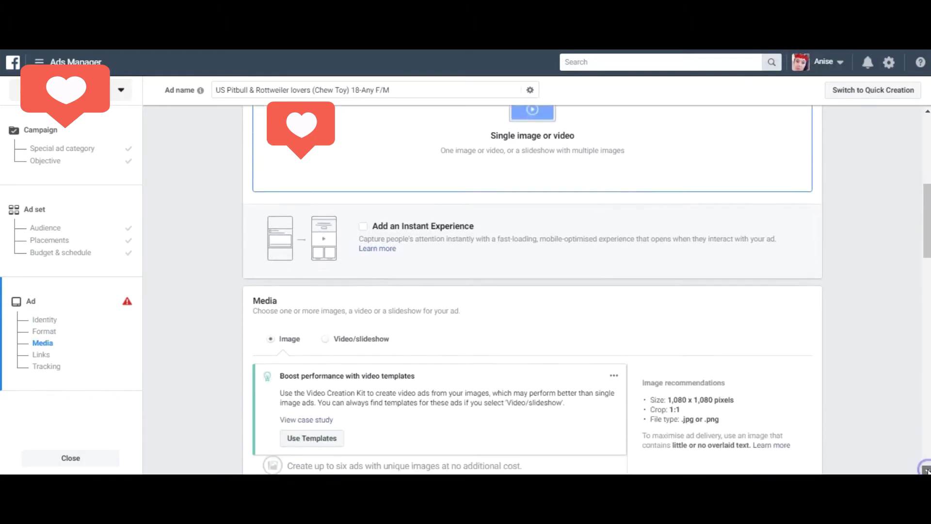
{"action": "left_click", "coordinate": [926, 469]}
{"action": "left_click", "coordinate": [926, 469]}
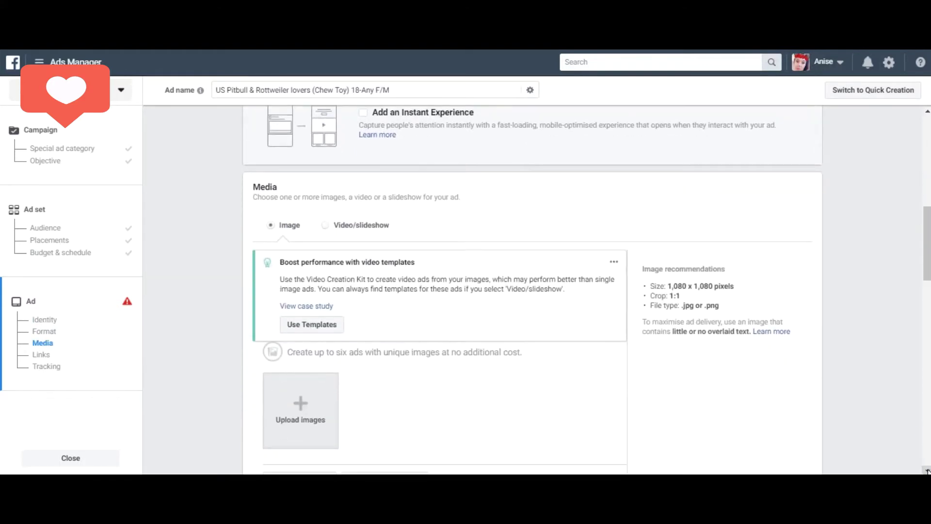
{"action": "left_click", "coordinate": [926, 470]}
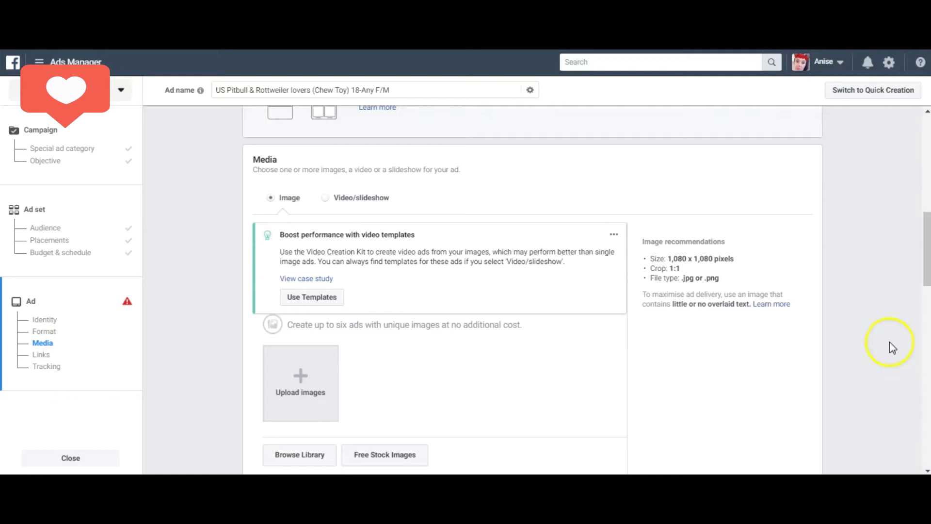
{"action": "left_click_drag", "start_coordinate": [926, 254], "coordinate": [927, 288]}
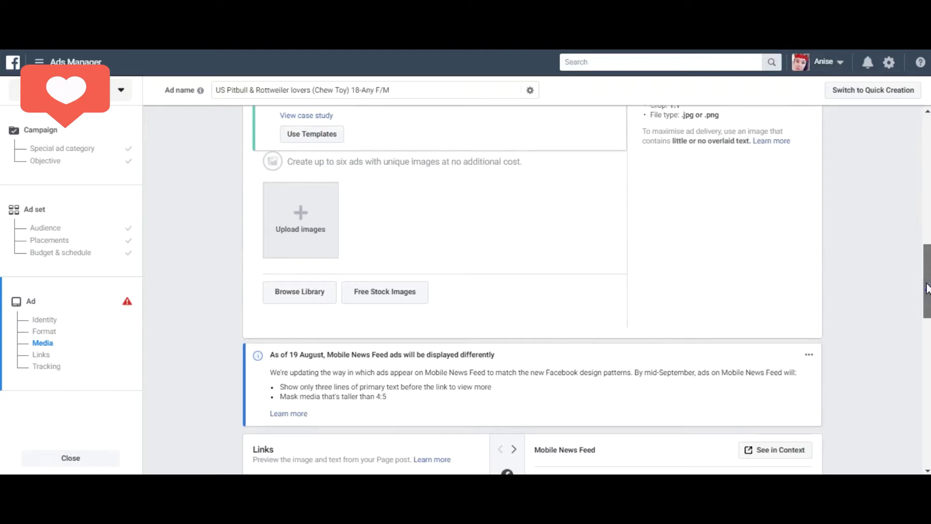
{"action": "left_click_drag", "start_coordinate": [927, 288], "coordinate": [927, 302]}
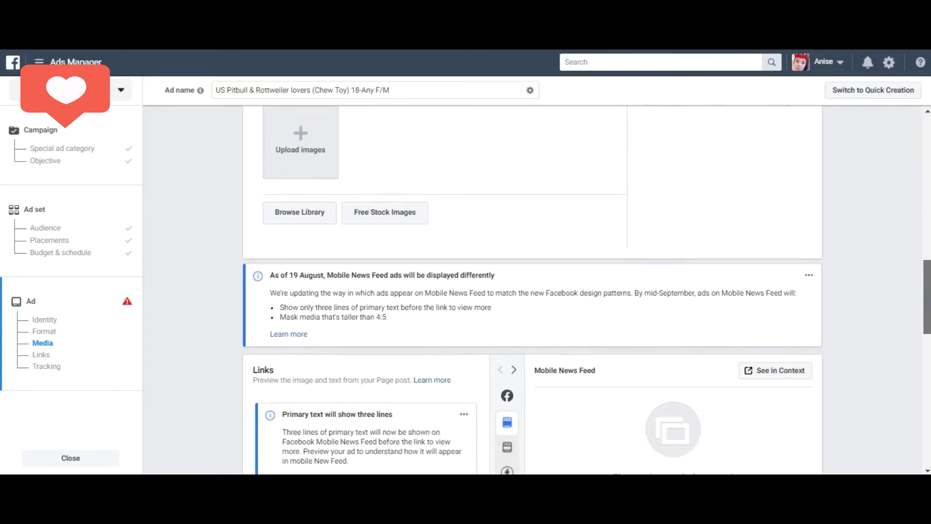
{"action": "left_click_drag", "start_coordinate": [926, 302], "coordinate": [926, 317]}
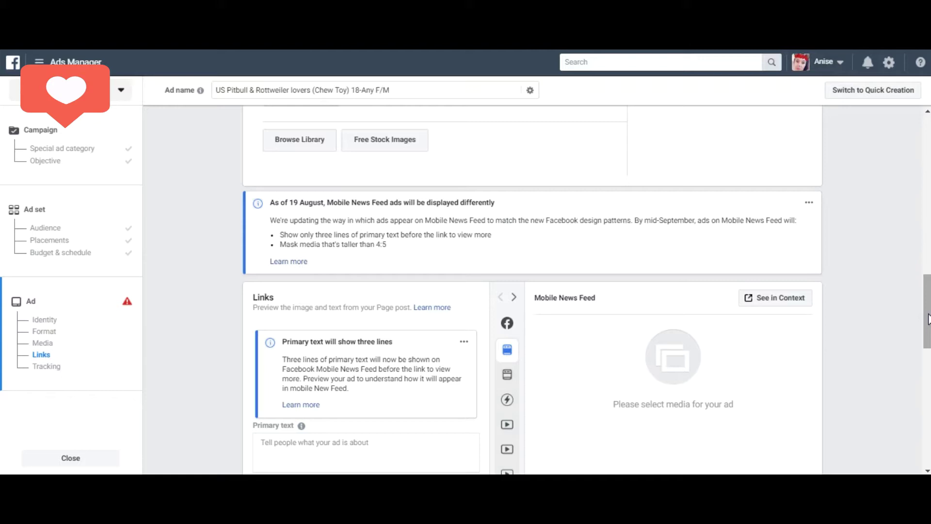
{"action": "mouse_move", "coordinate": [928, 319]}
{"action": "left_mouse_down"}
{"action": "mouse_move", "coordinate": [925, 291]}
{"action": "mouse_move", "coordinate": [928, 337]}
{"action": "left_mouse_up"}
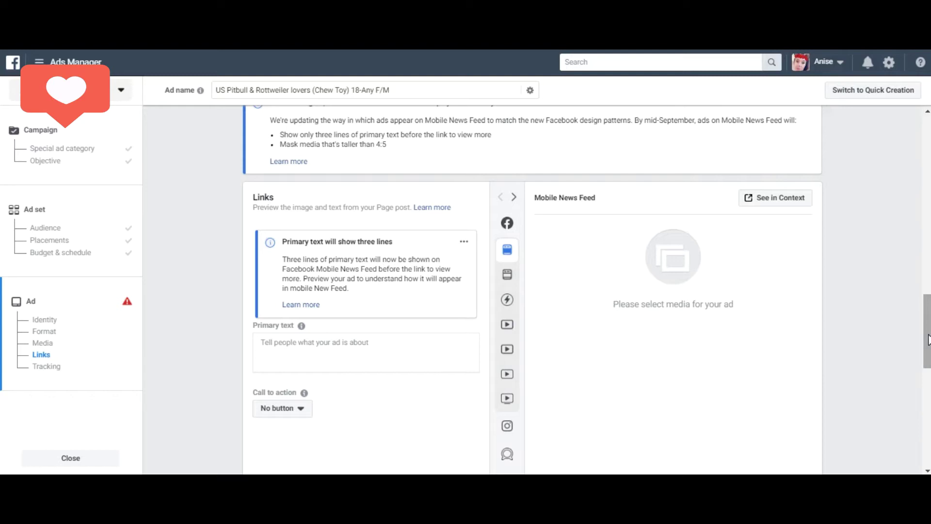
Enter "Rottweiler Lovers! How much do you love your furbaby?" as the ad's primary text, followed by a blank line.
{"action": "mouse_move", "coordinate": [927, 340]}
{"action": "left_mouse_down"}
{"action": "mouse_move", "coordinate": [927, 359]}
{"action": "mouse_move", "coordinate": [918, 327]}
{"action": "mouse_move", "coordinate": [920, 349]}
{"action": "left_mouse_up"}
{"action": "left_click", "coordinate": [292, 296]}
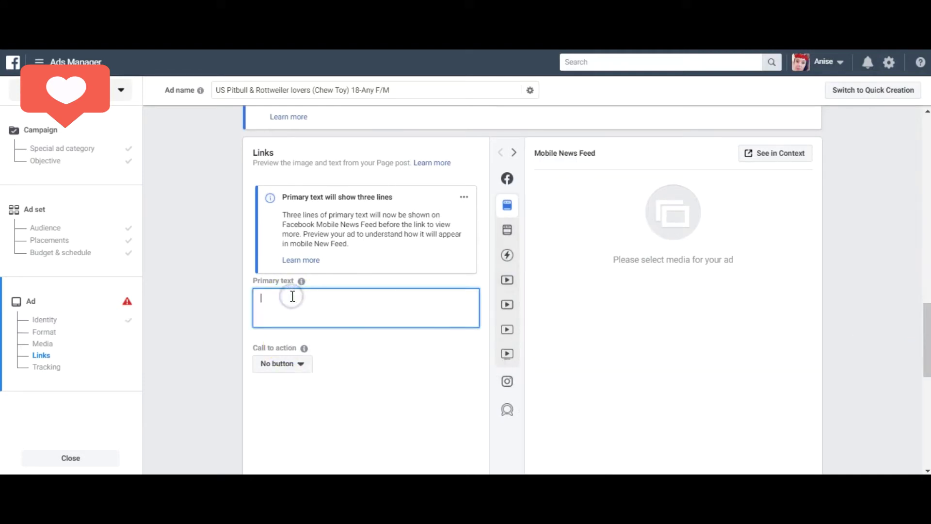
{"action": "type", "text": "Rottweiler Lovers! How much do"}
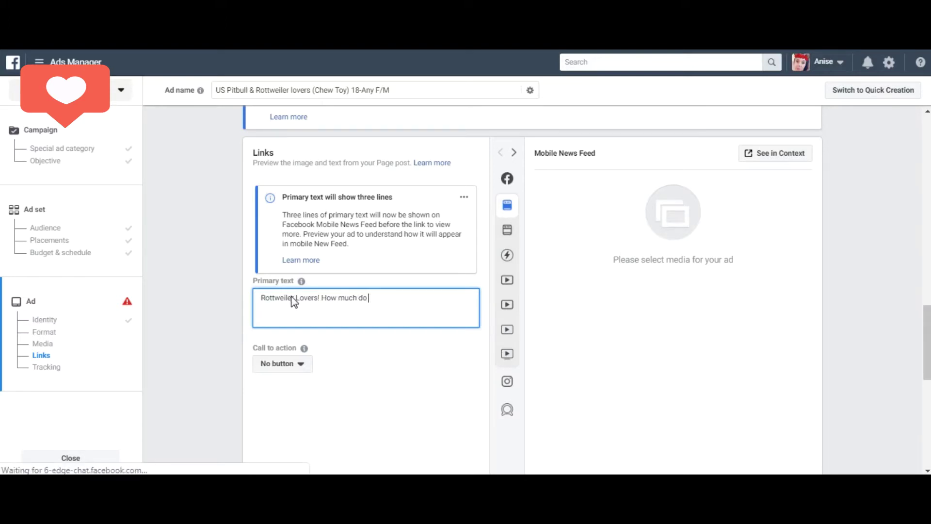
{"action": "type", "text": " you love your "}
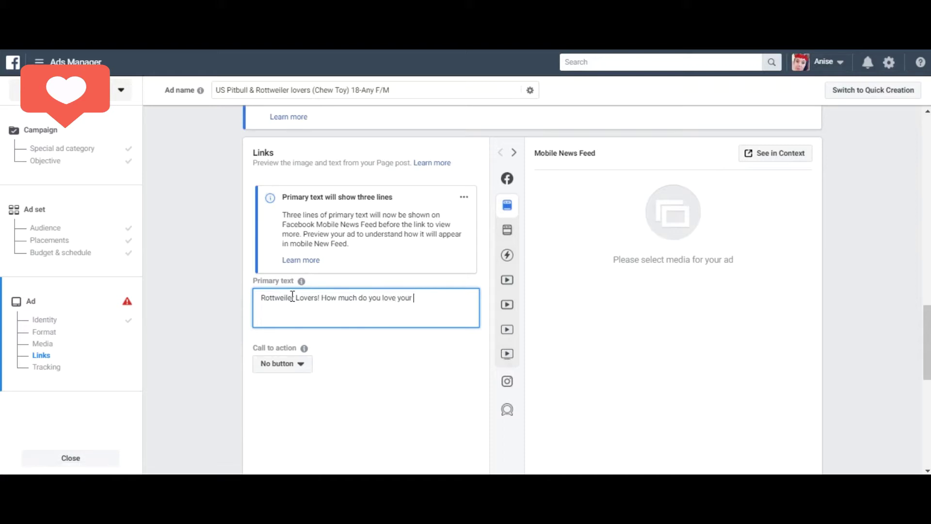
{"action": "type", "text": "furbaby?"}
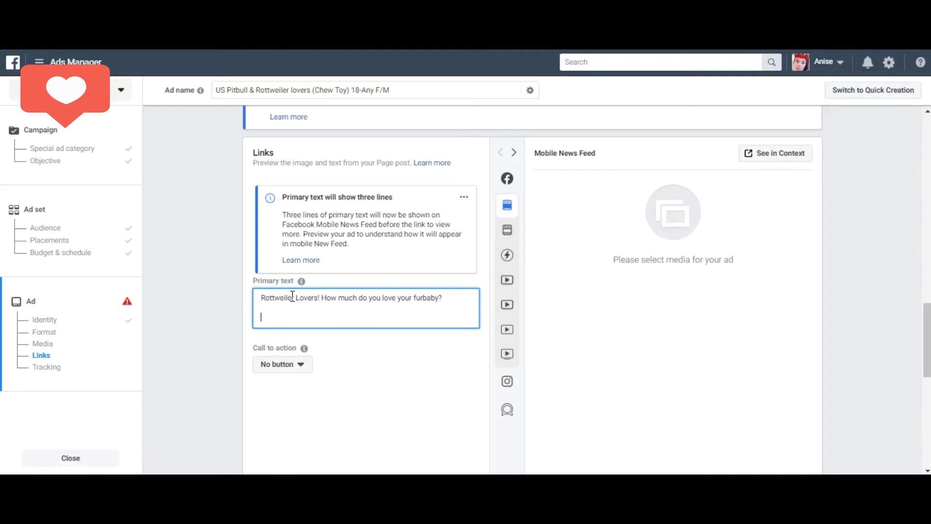
{"action": "key", "text": "Return"}
Set the ad's call to action to Learn More and view the suggested website URLs, leaving the URL empty.
{"action": "left_click", "coordinate": [298, 366]}
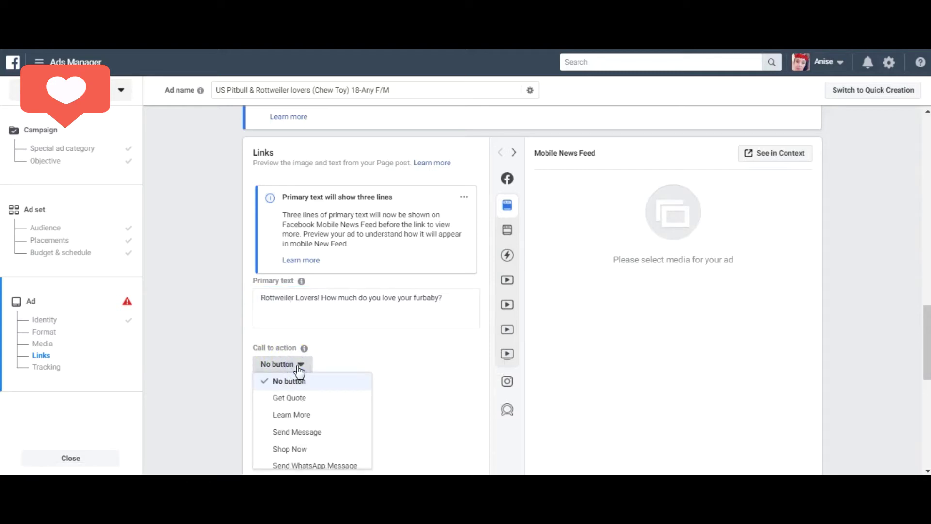
{"action": "left_click", "coordinate": [299, 413]}
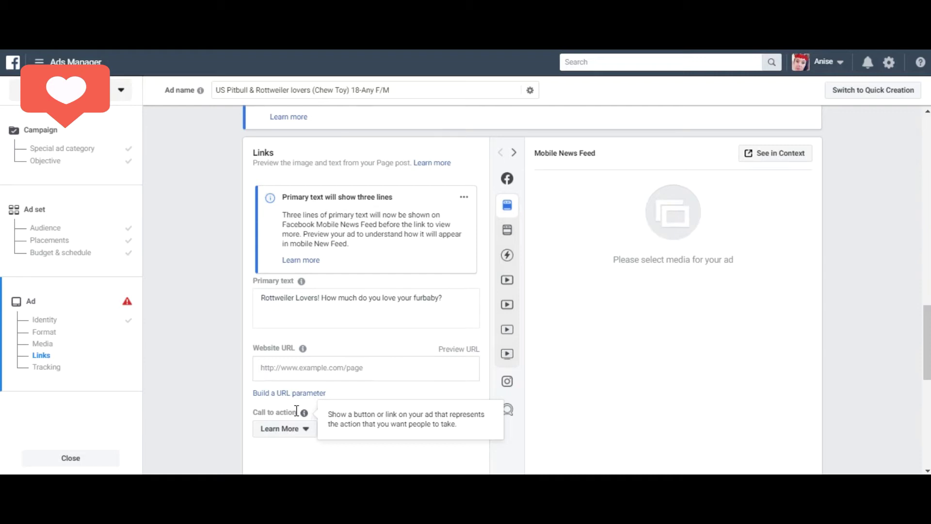
{"action": "left_click", "coordinate": [288, 365]}
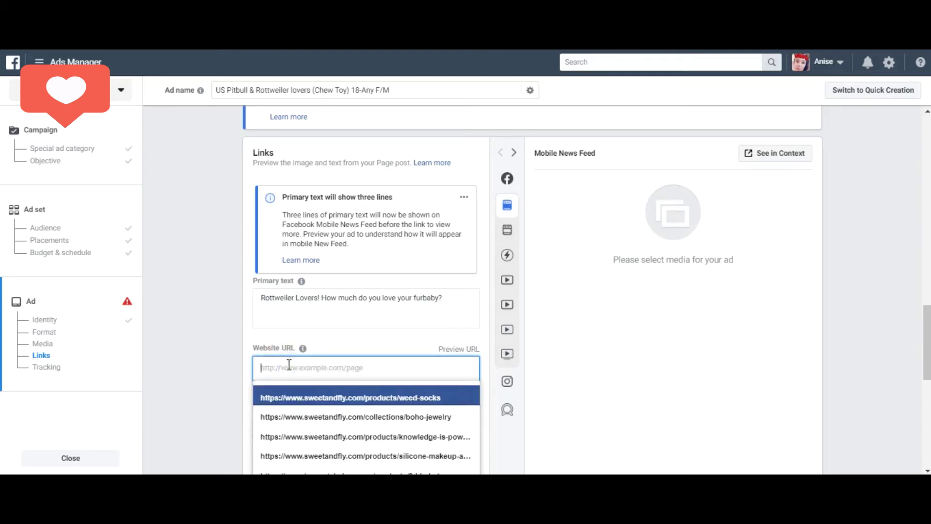
{"action": "left_click", "coordinate": [342, 315]}
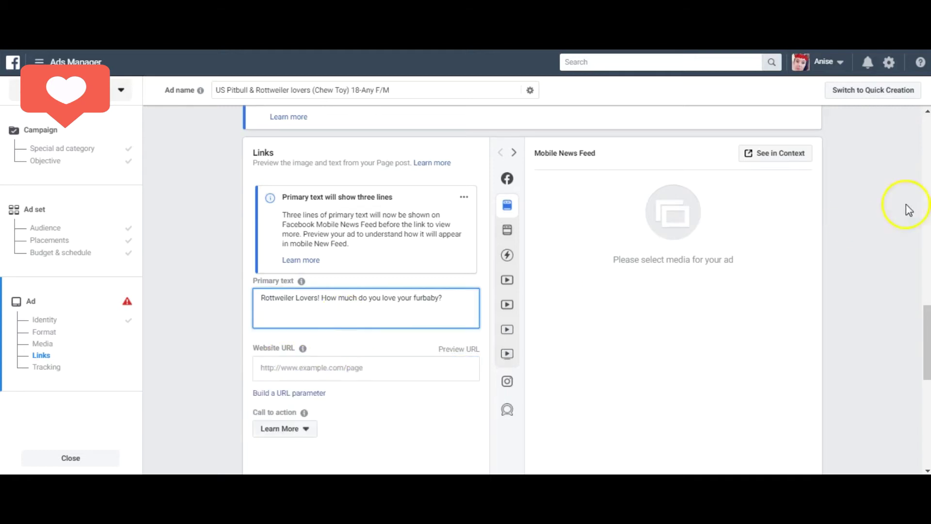
Turn on Facebook pixel conversion tracking for the ad.
{"action": "left_click_drag", "start_coordinate": [927, 339], "coordinate": [926, 361]}
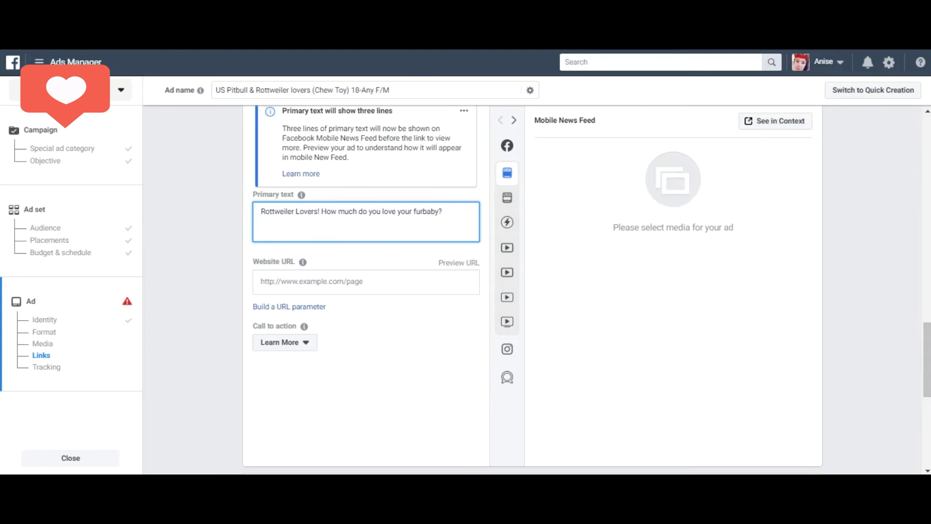
{"action": "mouse_move", "coordinate": [926, 363]}
{"action": "left_mouse_down"}
{"action": "mouse_move", "coordinate": [926, 376]}
{"action": "mouse_move", "coordinate": [926, 356]}
{"action": "left_mouse_up"}
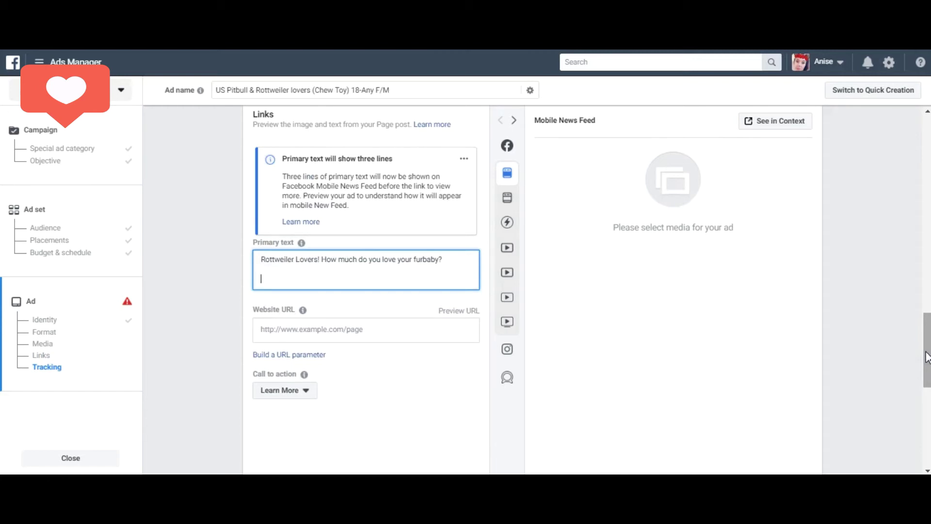
{"action": "left_click_drag", "start_coordinate": [925, 354], "coordinate": [926, 415]}
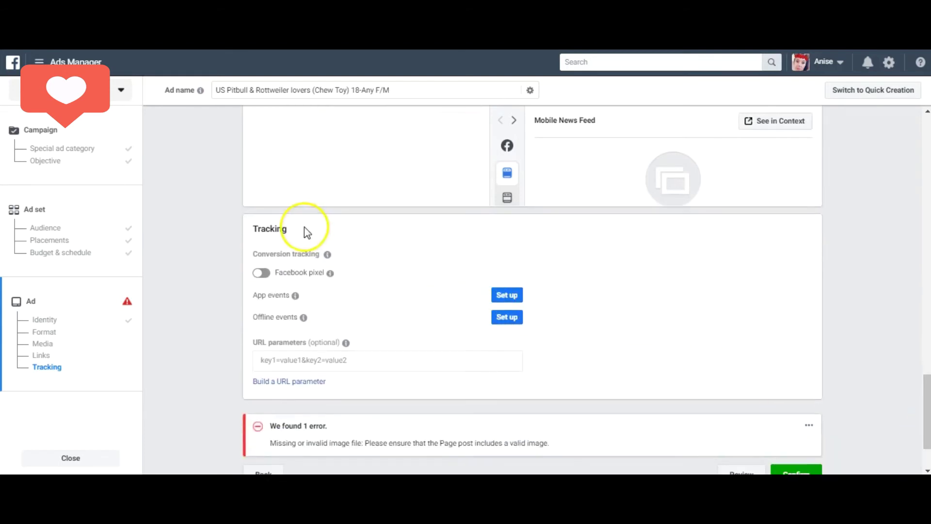
{"action": "left_click", "coordinate": [261, 274]}
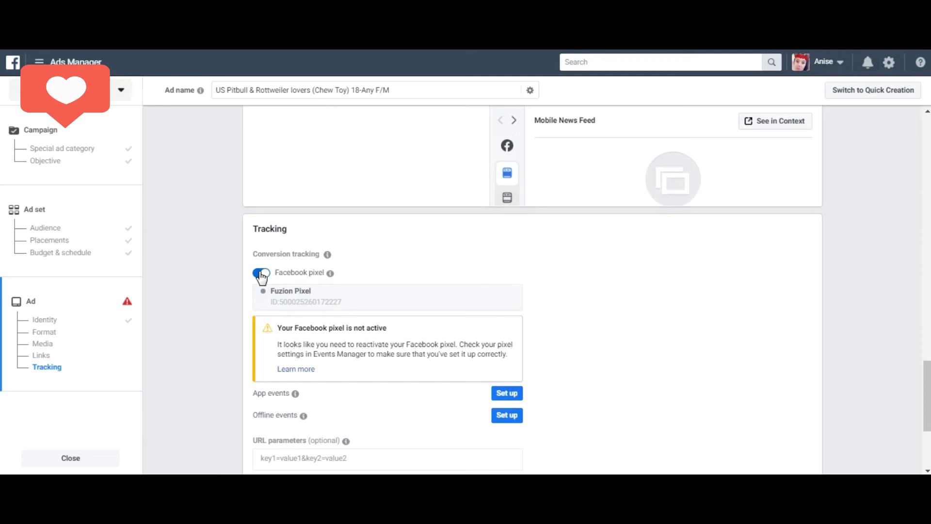
Check the end of the ad form for errors and revisit the media and links sections.
{"action": "left_click_drag", "start_coordinate": [926, 409], "coordinate": [925, 438]}
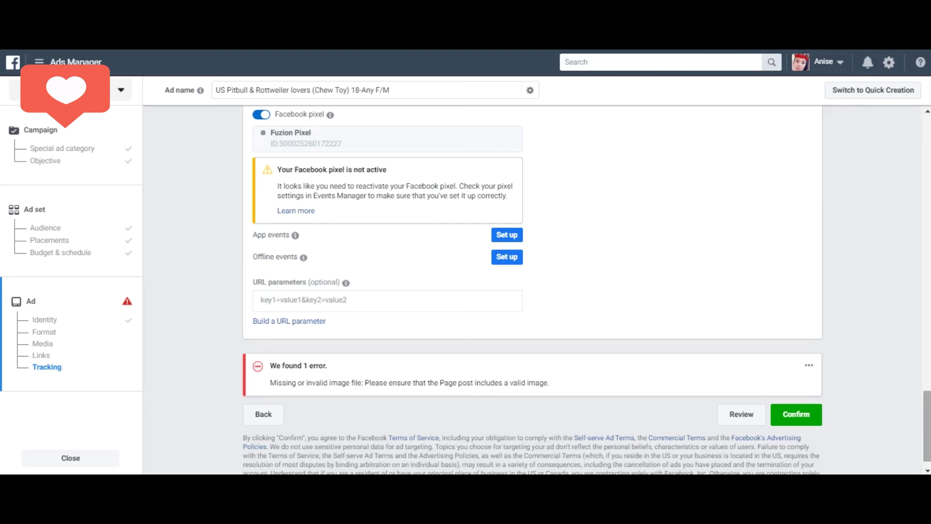
{"action": "left_click_drag", "start_coordinate": [927, 437], "coordinate": [927, 263]}
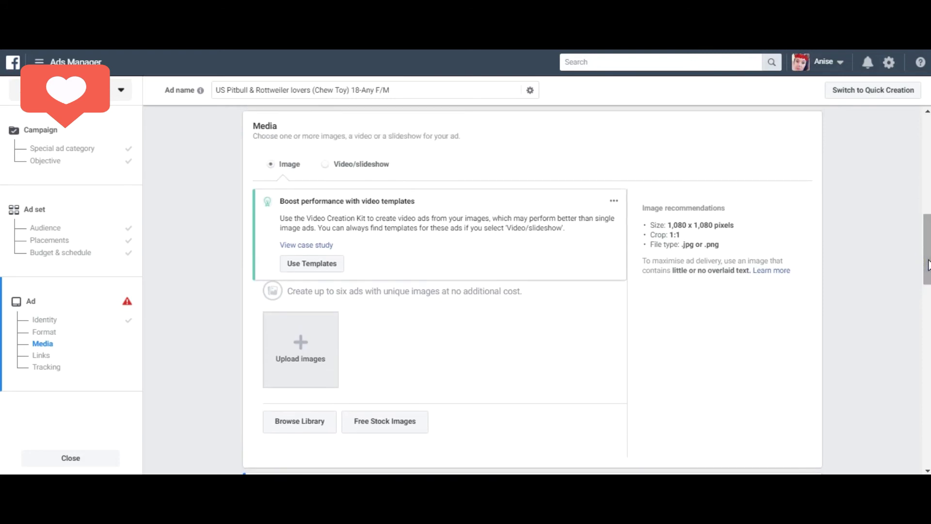
{"action": "left_click_drag", "start_coordinate": [928, 265], "coordinate": [927, 363]}
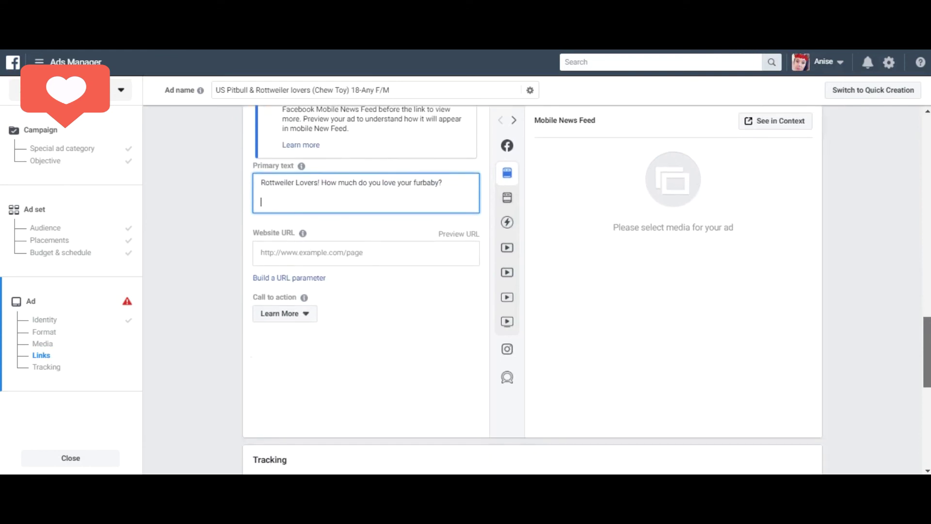